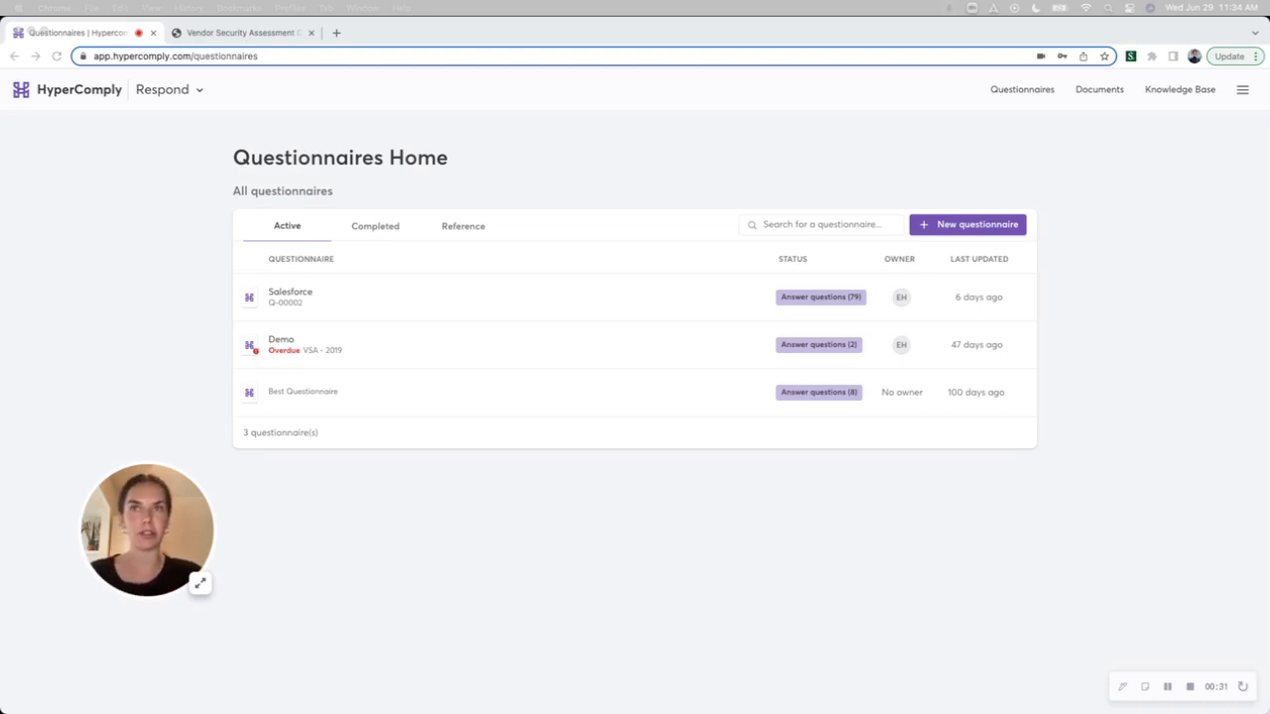
Review the reference questionnaires and the list of current documents, and return to the questionnaires home.
{"action": "left_click", "coordinate": [464, 226]}
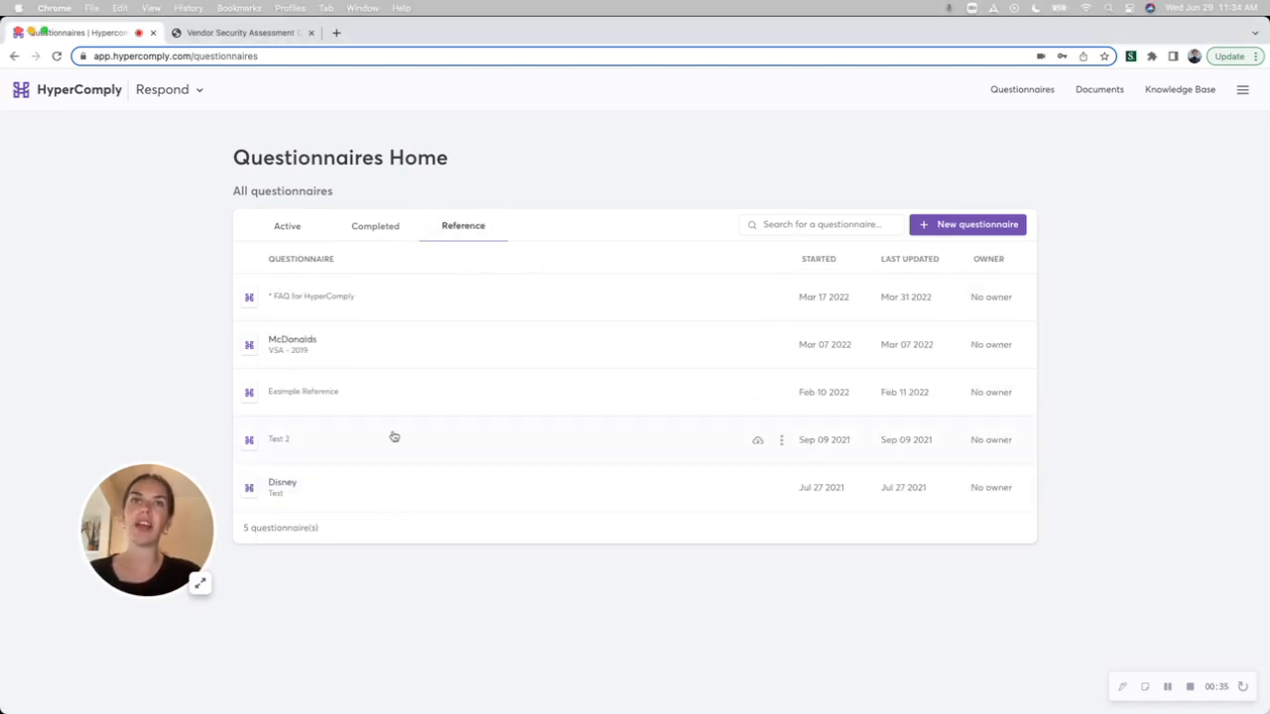
{"action": "left_click", "coordinate": [1101, 91]}
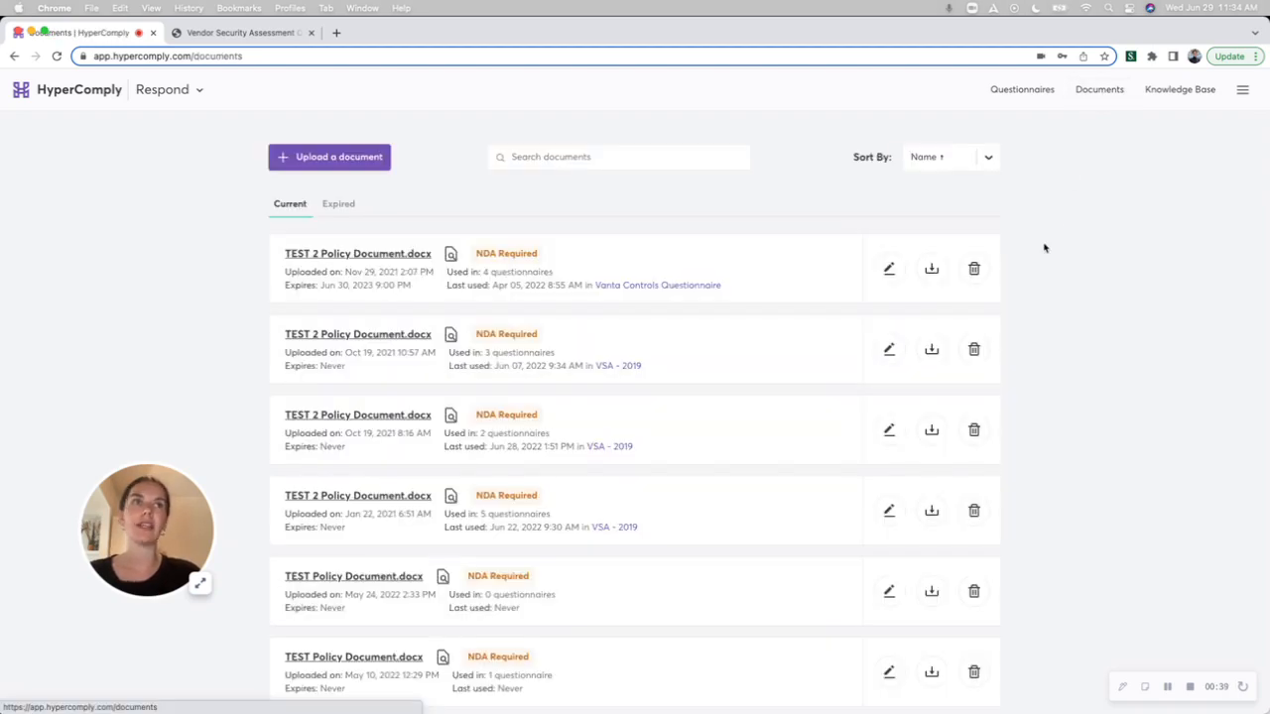
{"action": "scroll", "coordinate": [990, 330], "scroll_direction": "down", "scroll_amount": 1}
{"action": "scroll", "coordinate": [990, 330], "scroll_direction": "down", "scroll_amount": 2}
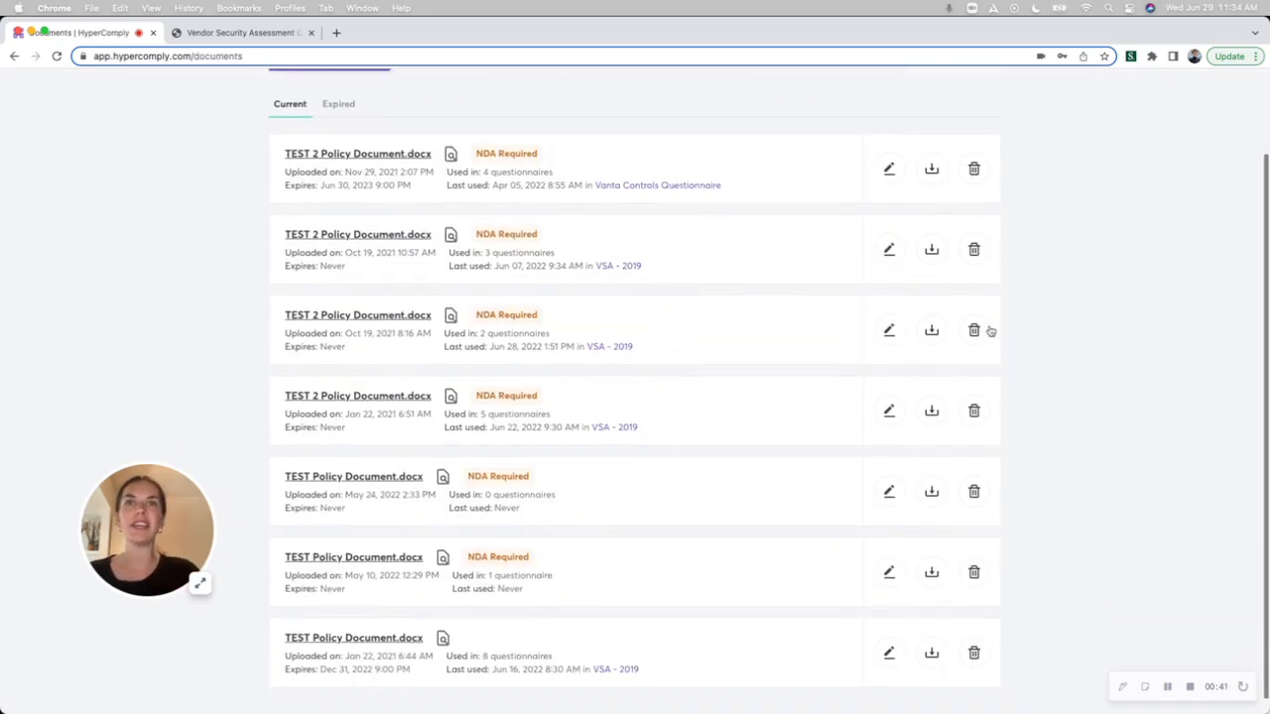
{"action": "scroll", "coordinate": [989, 329], "scroll_direction": "up", "scroll_amount": 3}
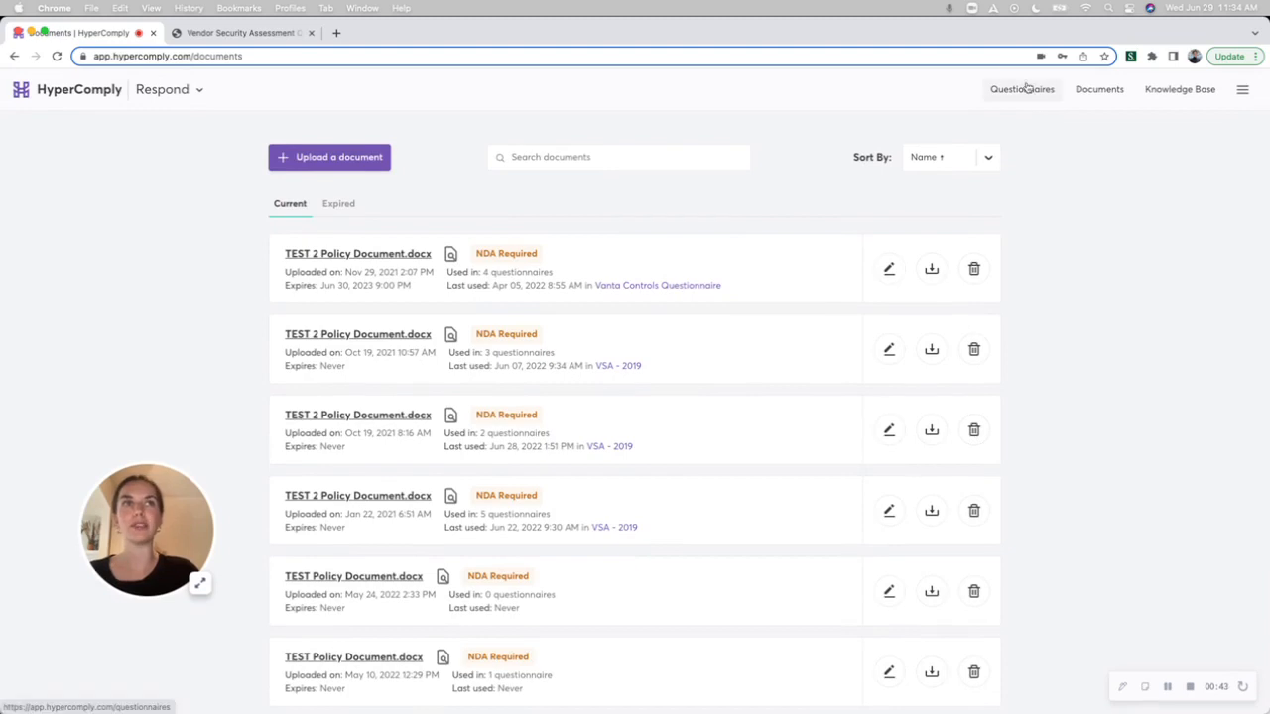
{"action": "left_click", "coordinate": [1022, 90]}
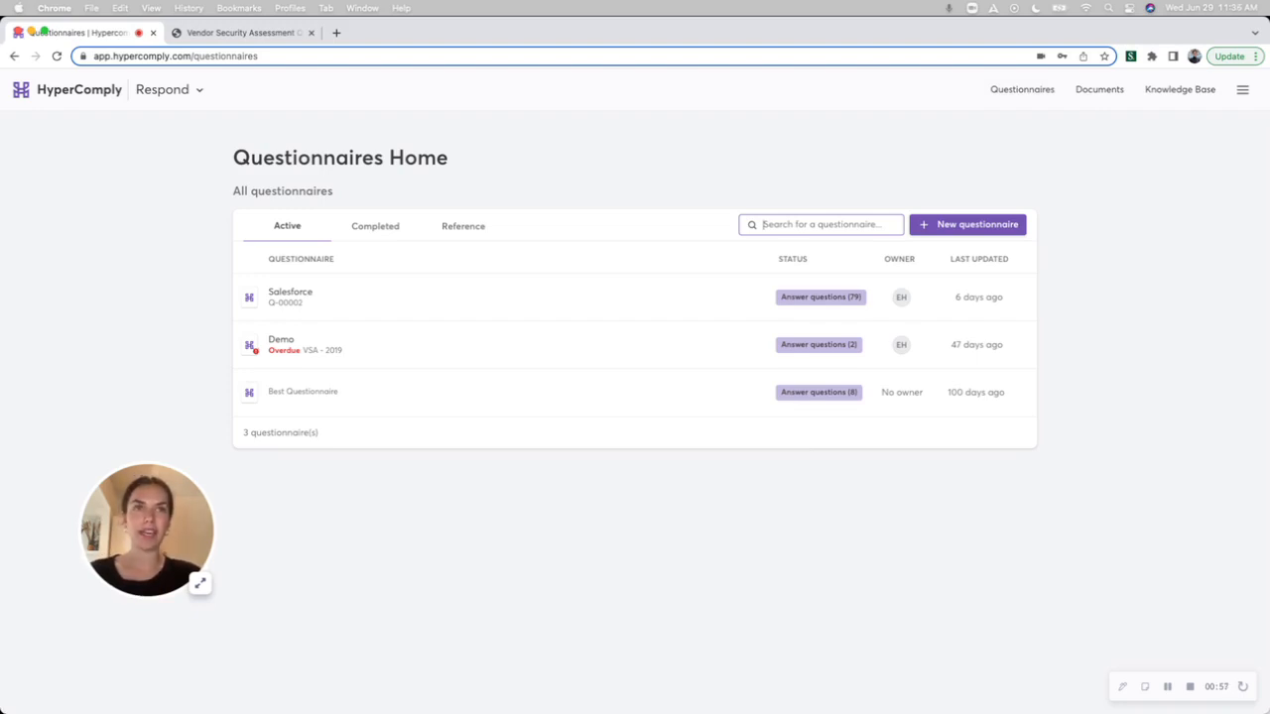
Start a new questionnaire from the desktop file Best Questionnaire.xlsx.
{"action": "left_click", "coordinate": [978, 226]}
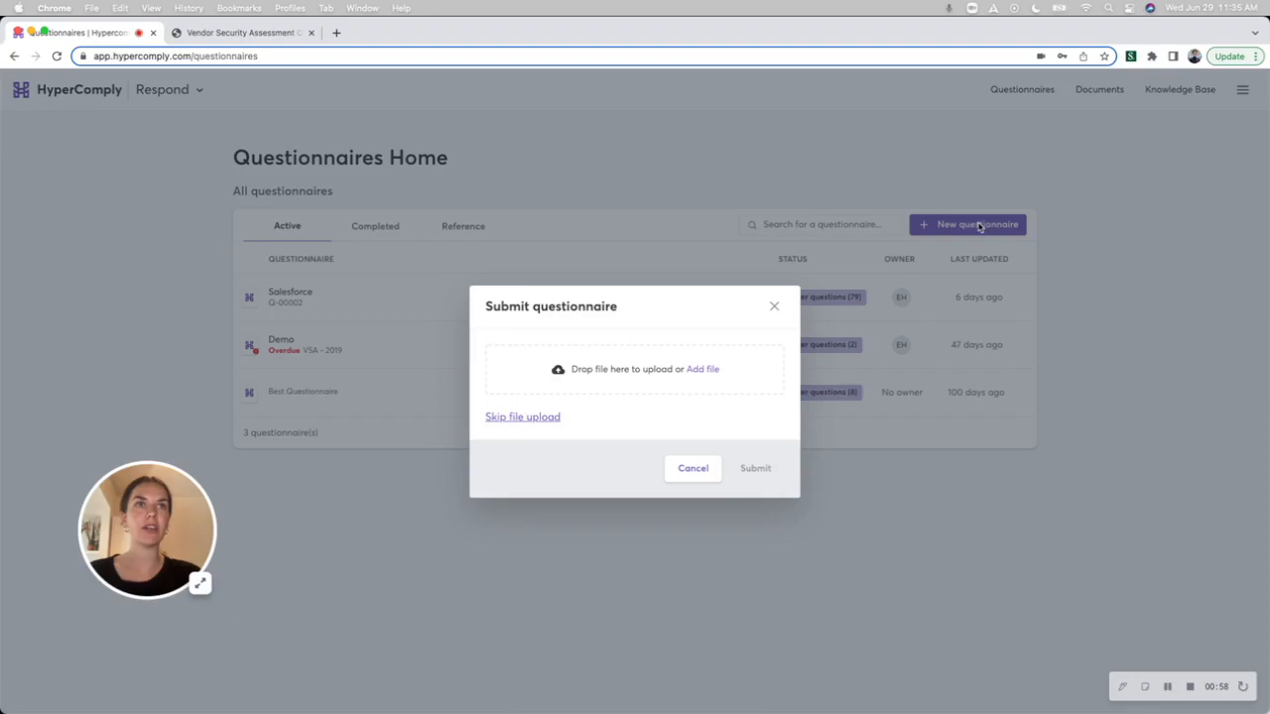
{"action": "left_click", "coordinate": [700, 372]}
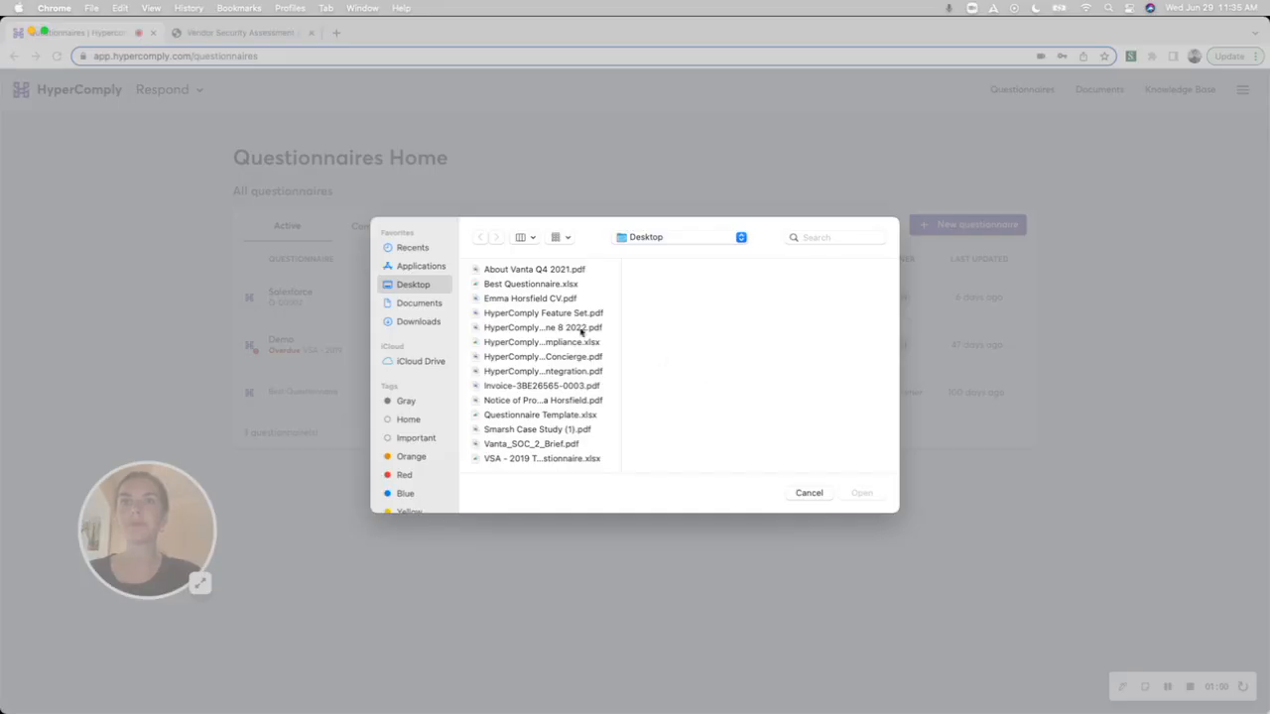
{"action": "left_click", "coordinate": [546, 283]}
{"action": "left_click", "coordinate": [861, 493]}
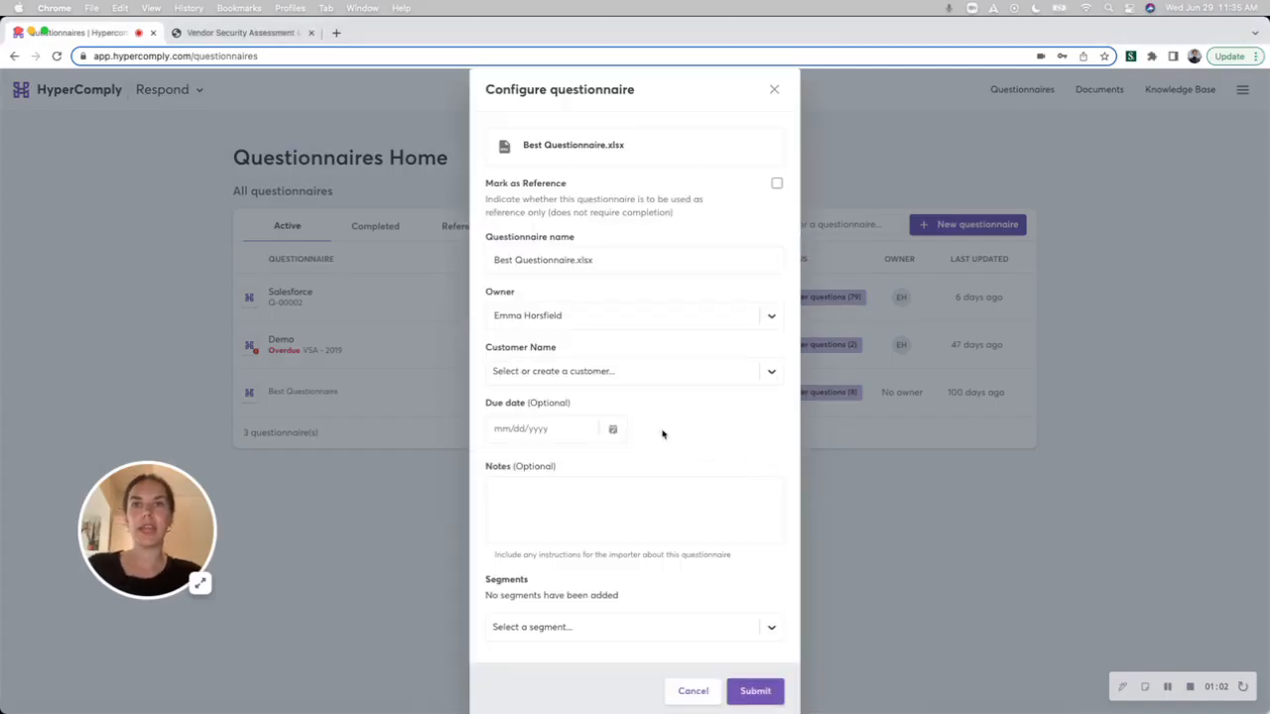
Set the customer to Salesforce and the due date to 07/02/2022, and submit the questionnaire.
{"action": "left_click", "coordinate": [510, 371]}
{"action": "type", "text": "Salesforce"}
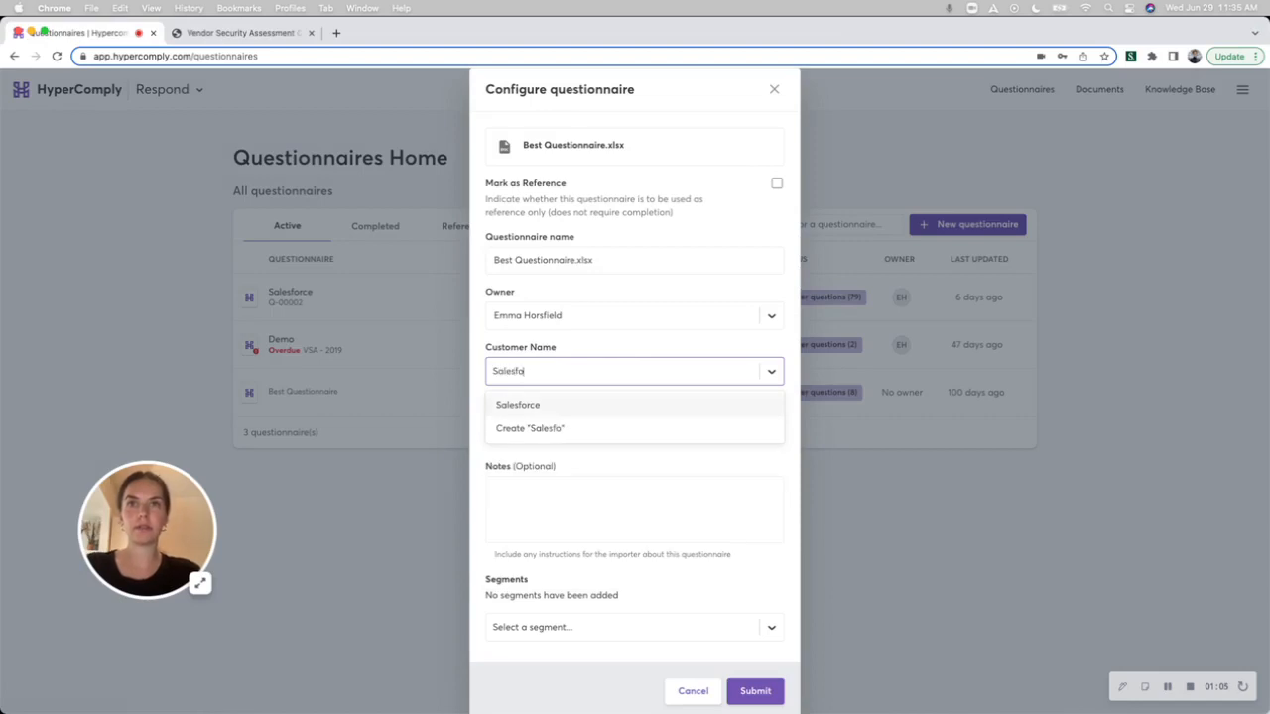
{"action": "key", "text": "Return"}
{"action": "left_click", "coordinate": [612, 429]}
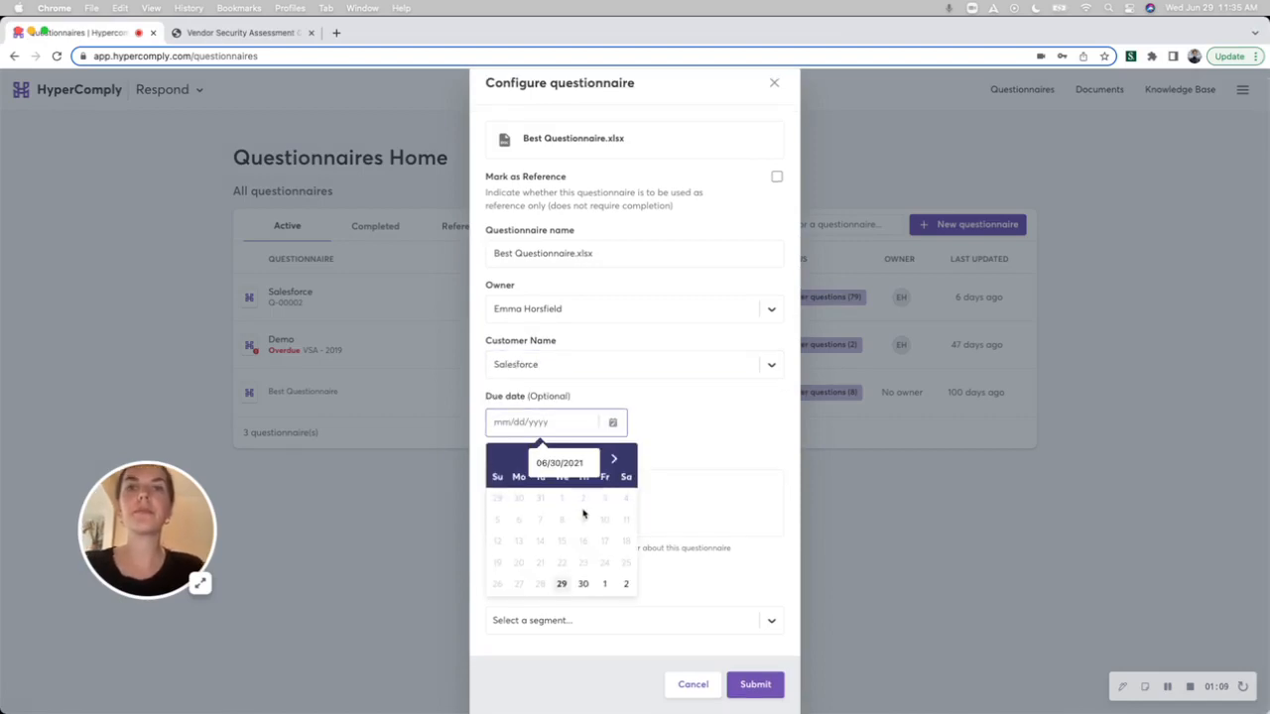
{"action": "left_click", "coordinate": [625, 584]}
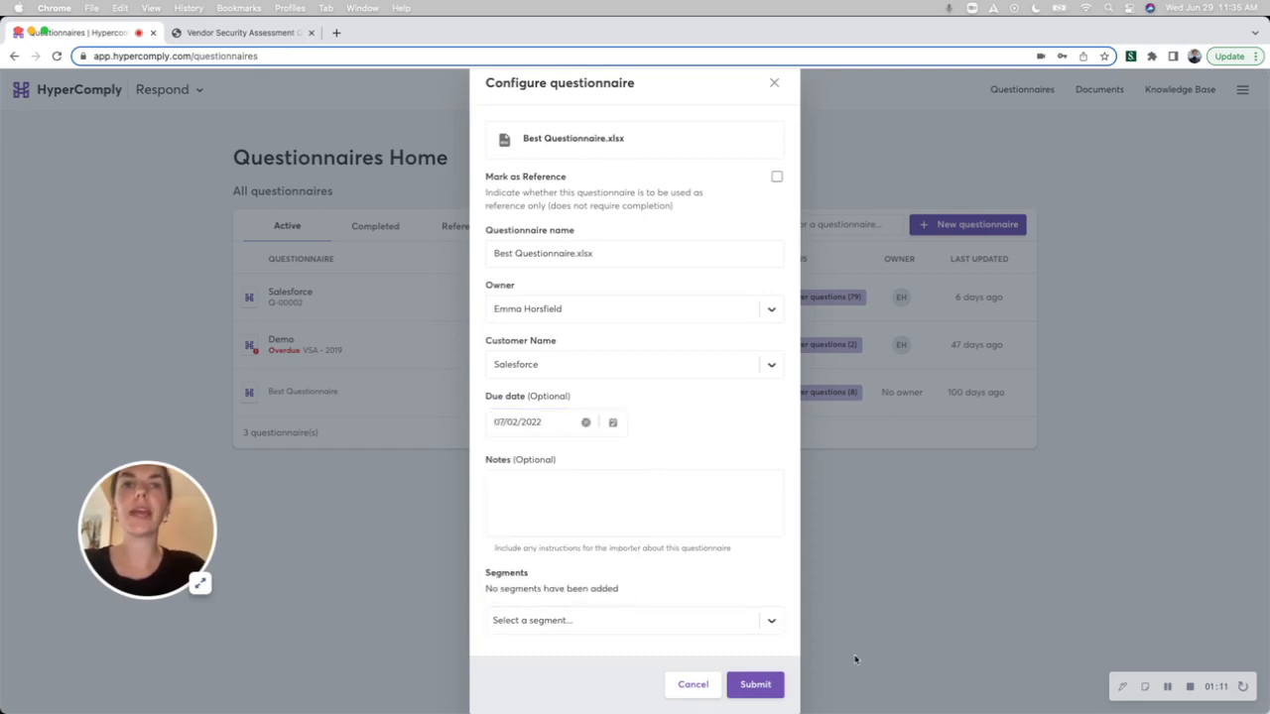
{"action": "left_click", "coordinate": [751, 686]}
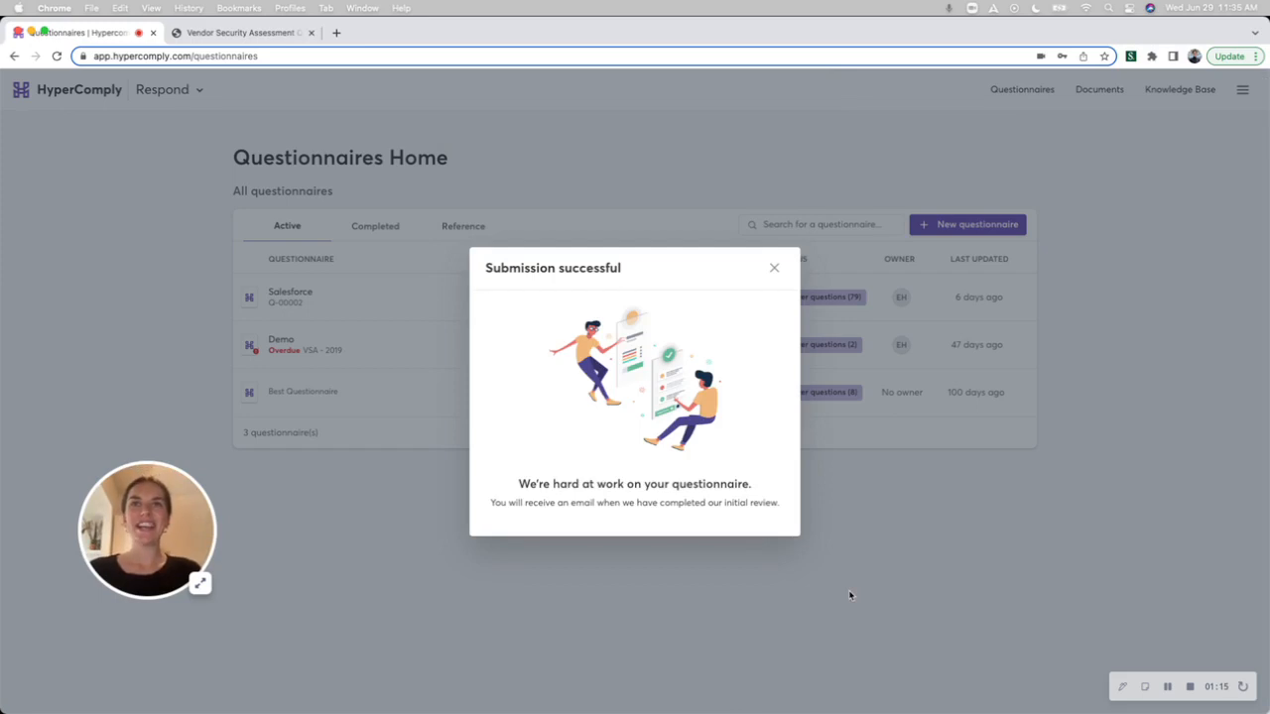
{"action": "left_click", "coordinate": [776, 267]}
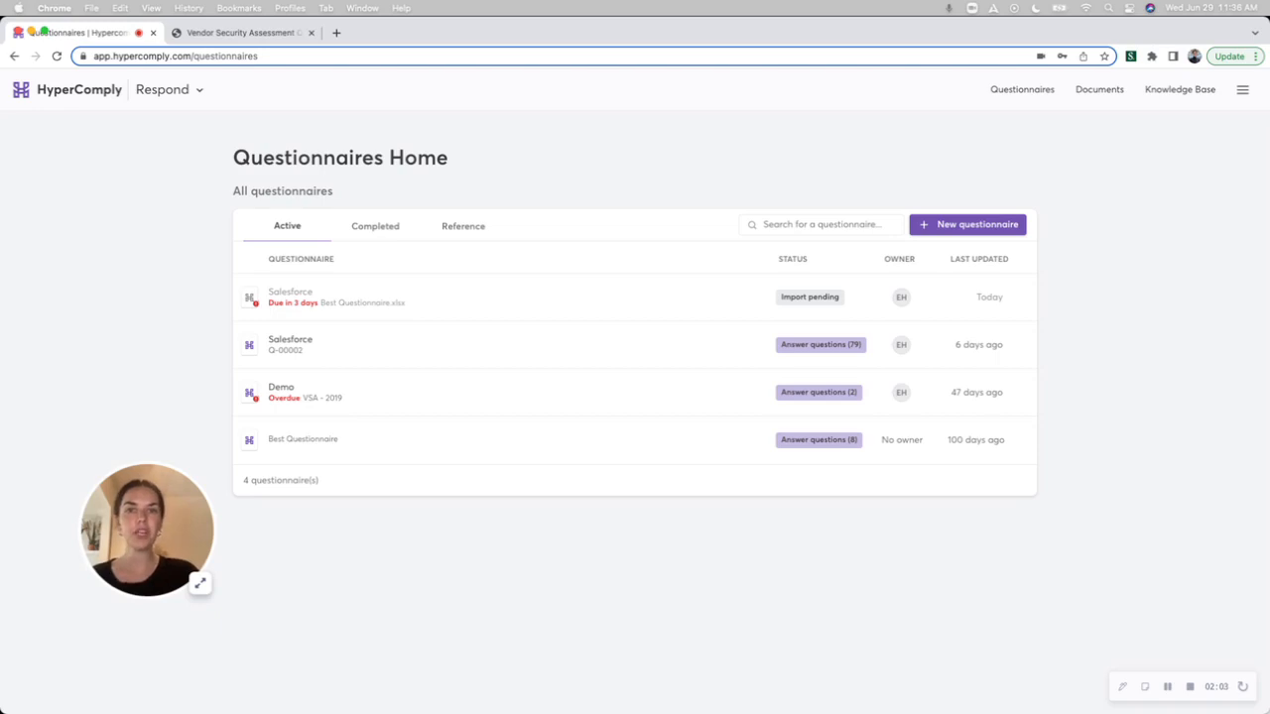
Open Demo's VSA - 2019 questionnaire and approve the first two Service Overview answers, on technology stack and where the service is run from.
{"action": "left_click", "coordinate": [581, 394]}
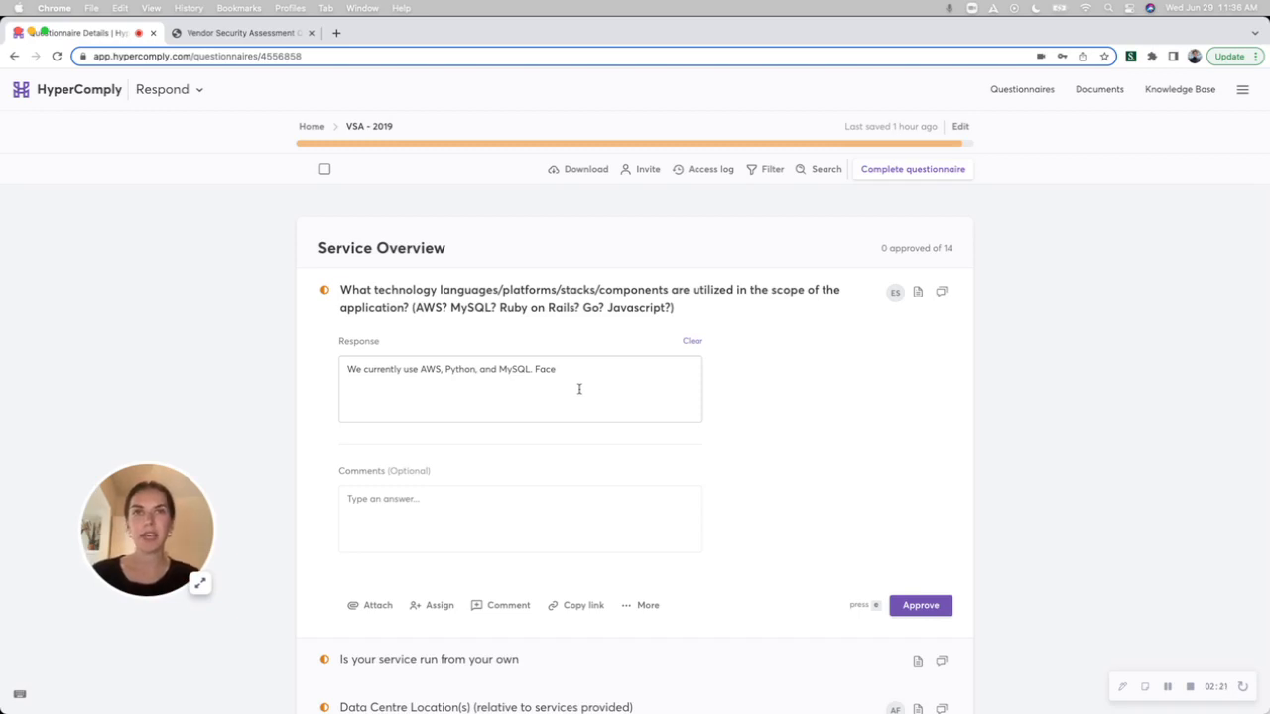
{"action": "mouse_move", "coordinate": [548, 144]}
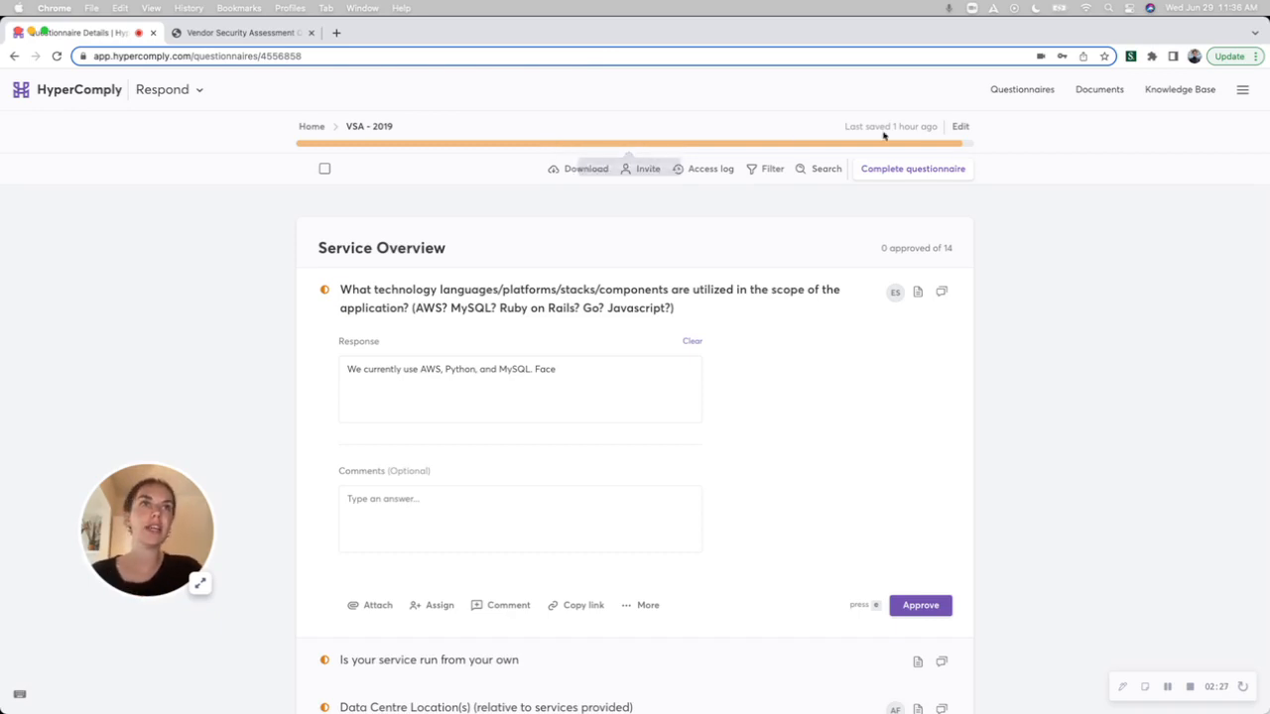
{"action": "mouse_move", "coordinate": [967, 144]}
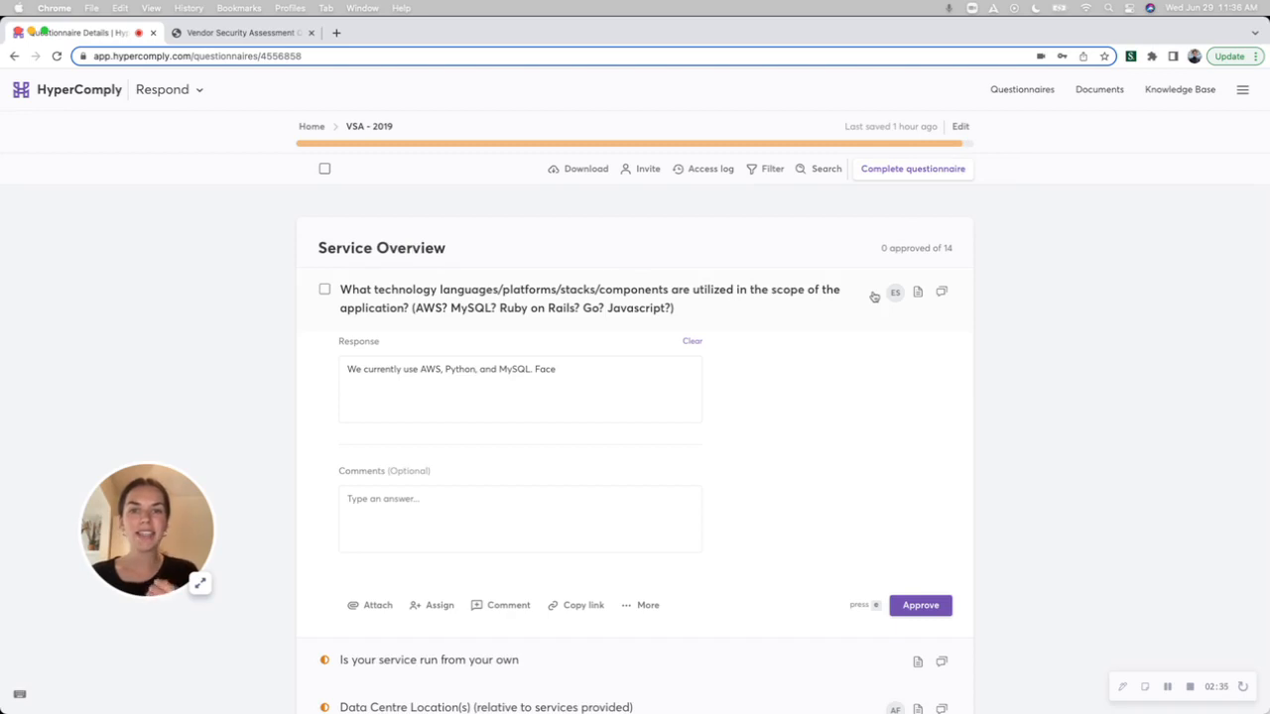
{"action": "scroll", "coordinate": [874, 294], "scroll_direction": "down", "scroll_amount": 2}
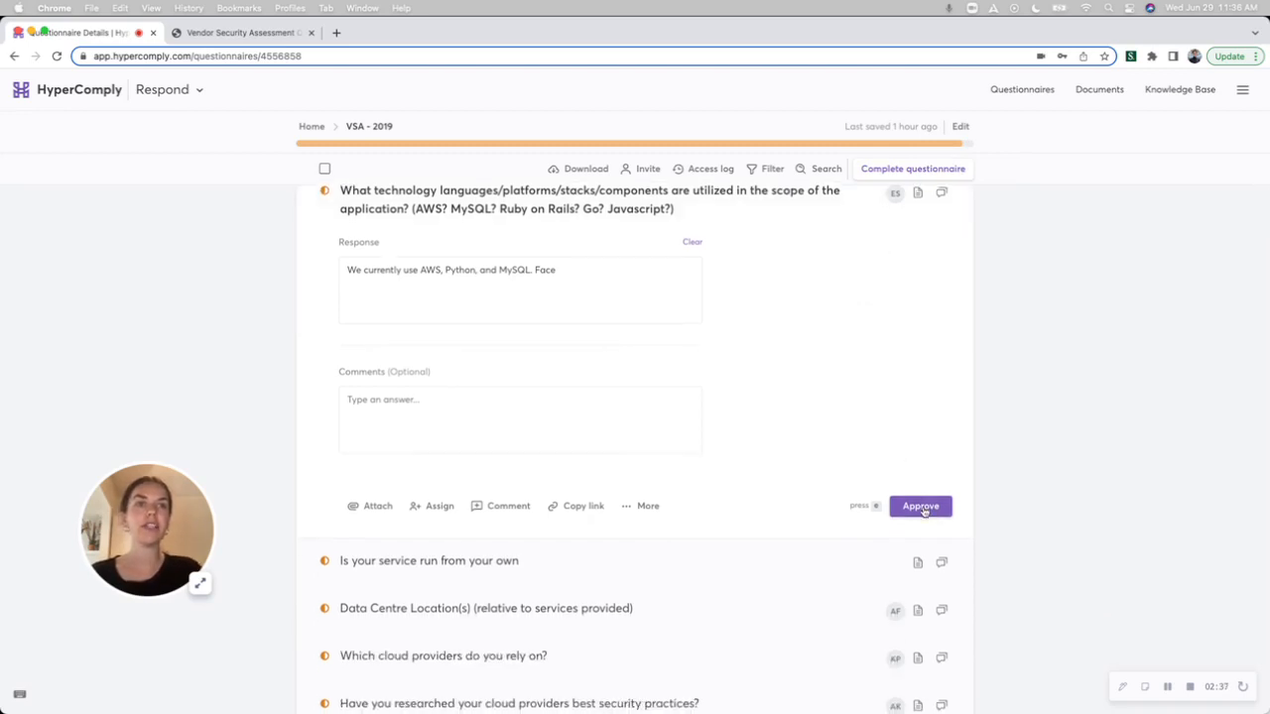
{"action": "left_click", "coordinate": [923, 510]}
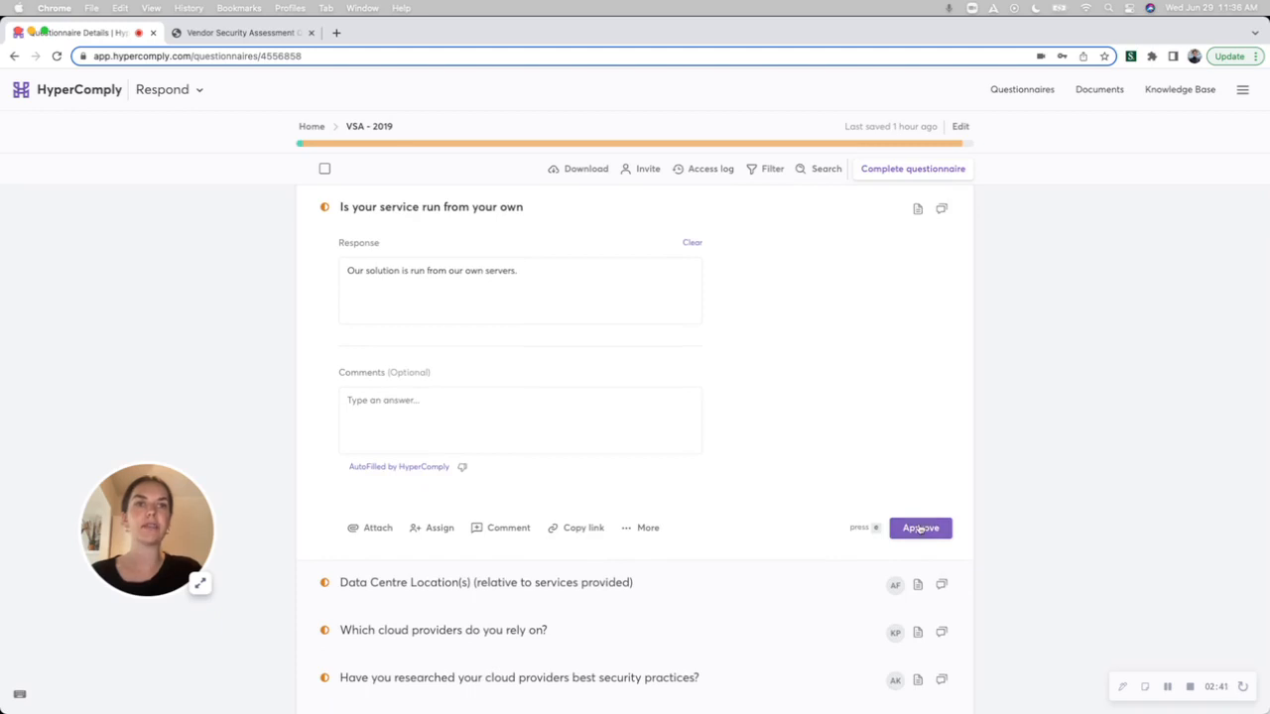
{"action": "left_click", "coordinate": [920, 528]}
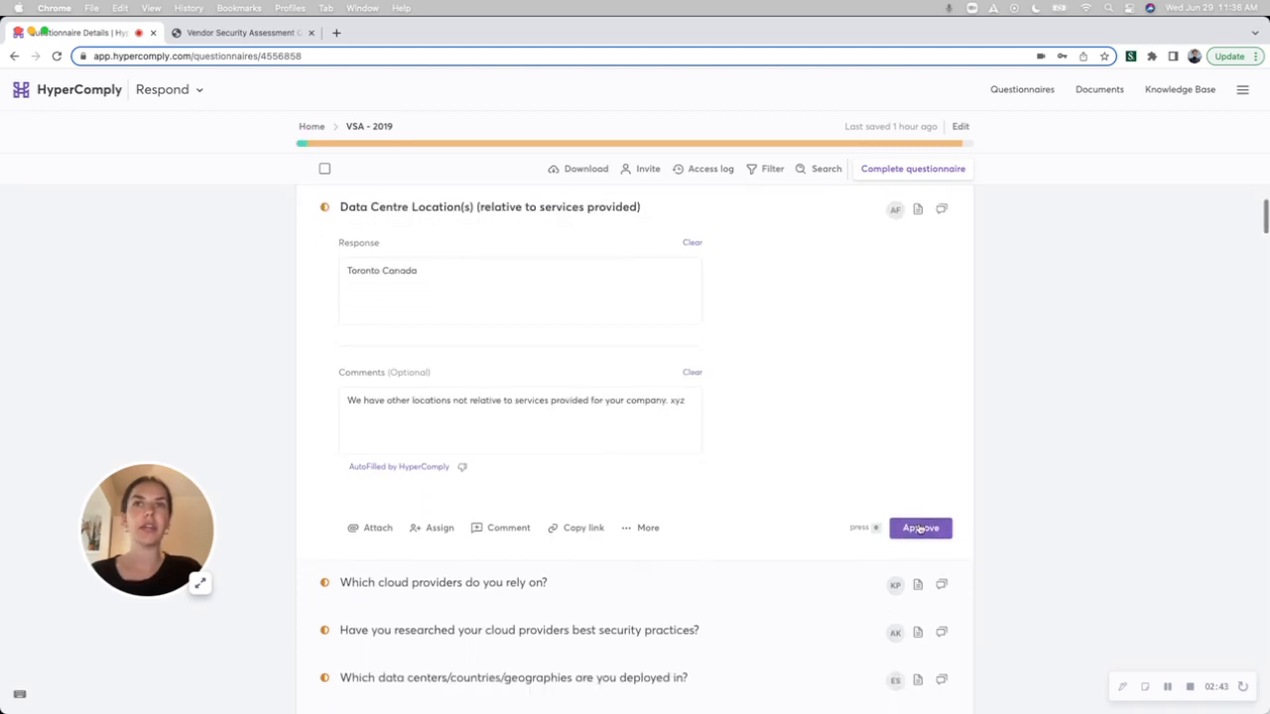
Change the Data Centre Location(s) response to "Vancouver Canada" and remove the trailing "xyz" from its comments.
{"action": "double_click", "coordinate": [364, 270]}
{"action": "type", "text": "Vancou"}
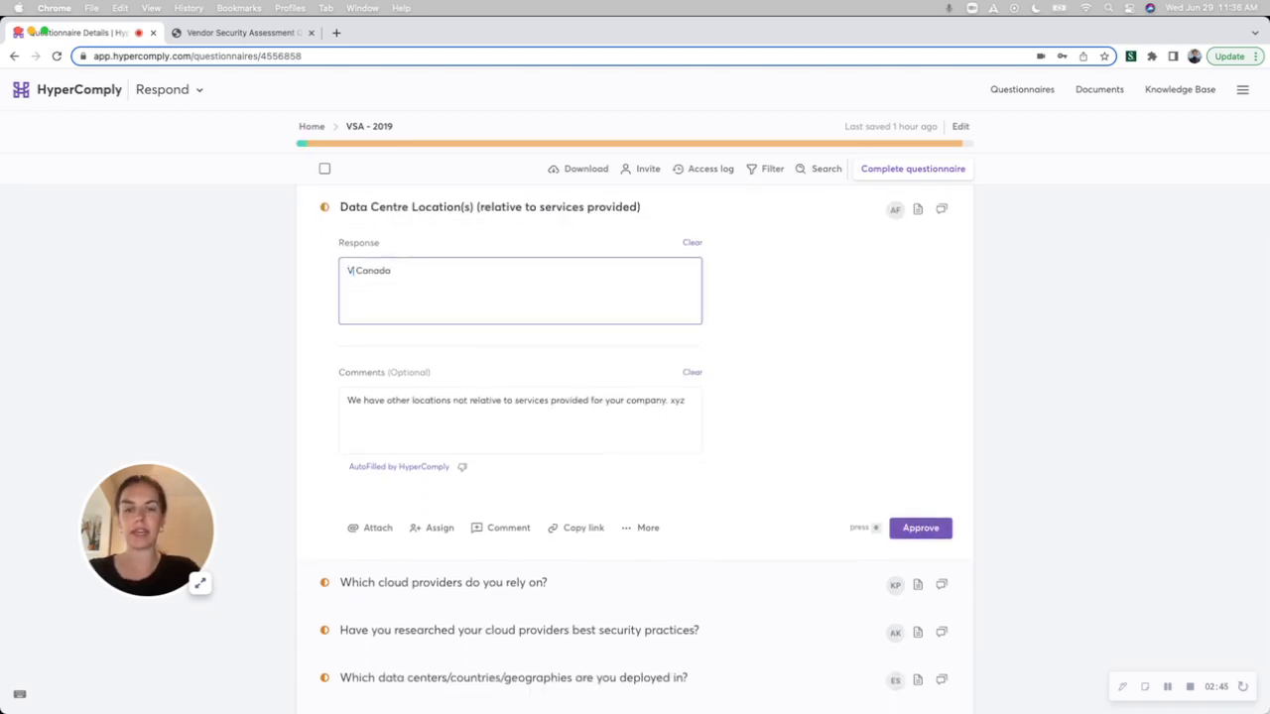
{"action": "type", "text": "ver"}
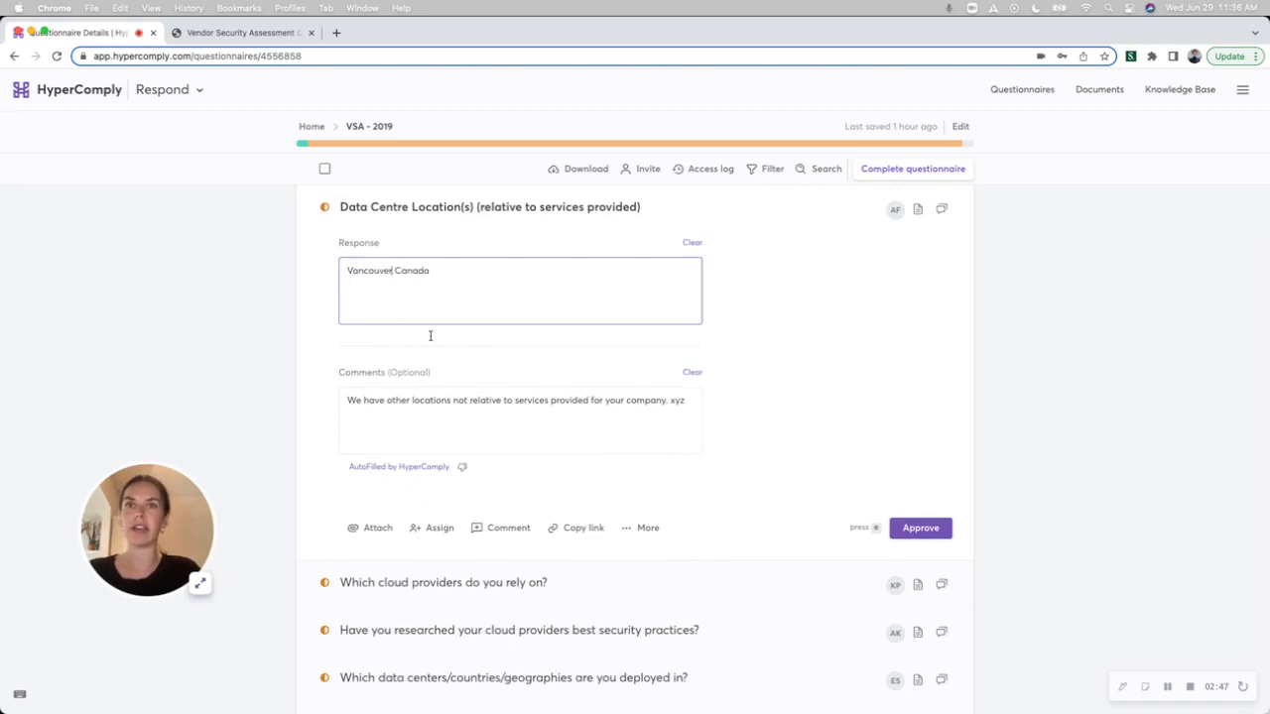
{"action": "left_click", "coordinate": [693, 401]}
{"action": "type", "text": "xyz"}
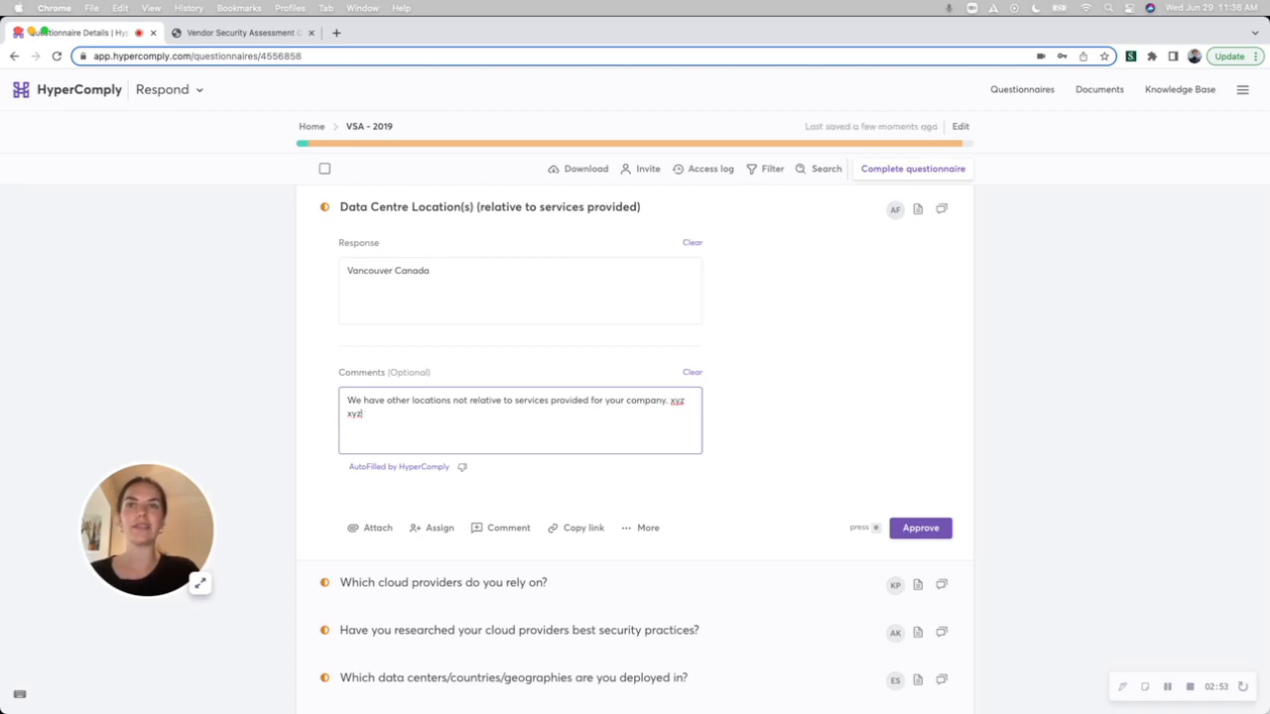
{"action": "key", "text": "BackSpace"}
{"action": "key", "text": "BackSpace"}
{"action": "key", "text": "BackSpace"}
{"action": "key", "text": "BackSpace"}
{"action": "key", "text": "BackSpace"}
{"action": "key", "text": "BackSpace"}
{"action": "key", "text": "BackSpace"}
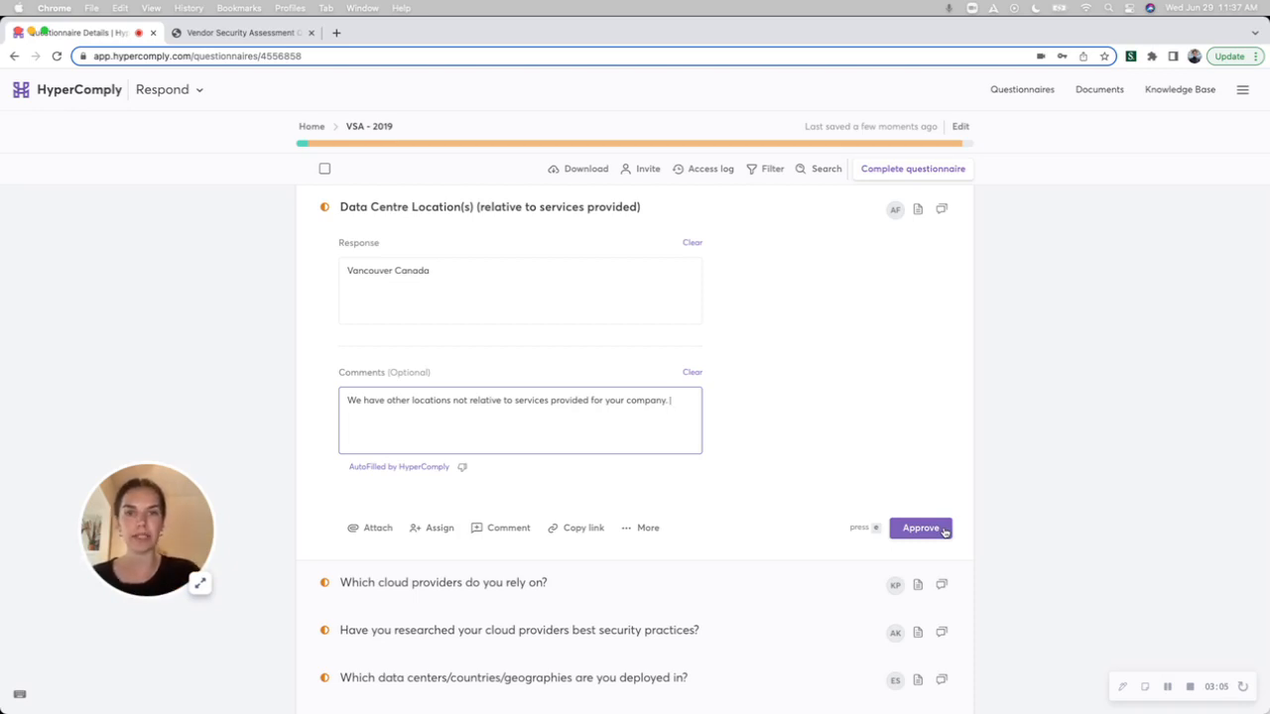
View the user assignment options for the Data Centre Location(s) question.
{"action": "scroll", "coordinate": [870, 524], "scroll_direction": "down", "scroll_amount": 1}
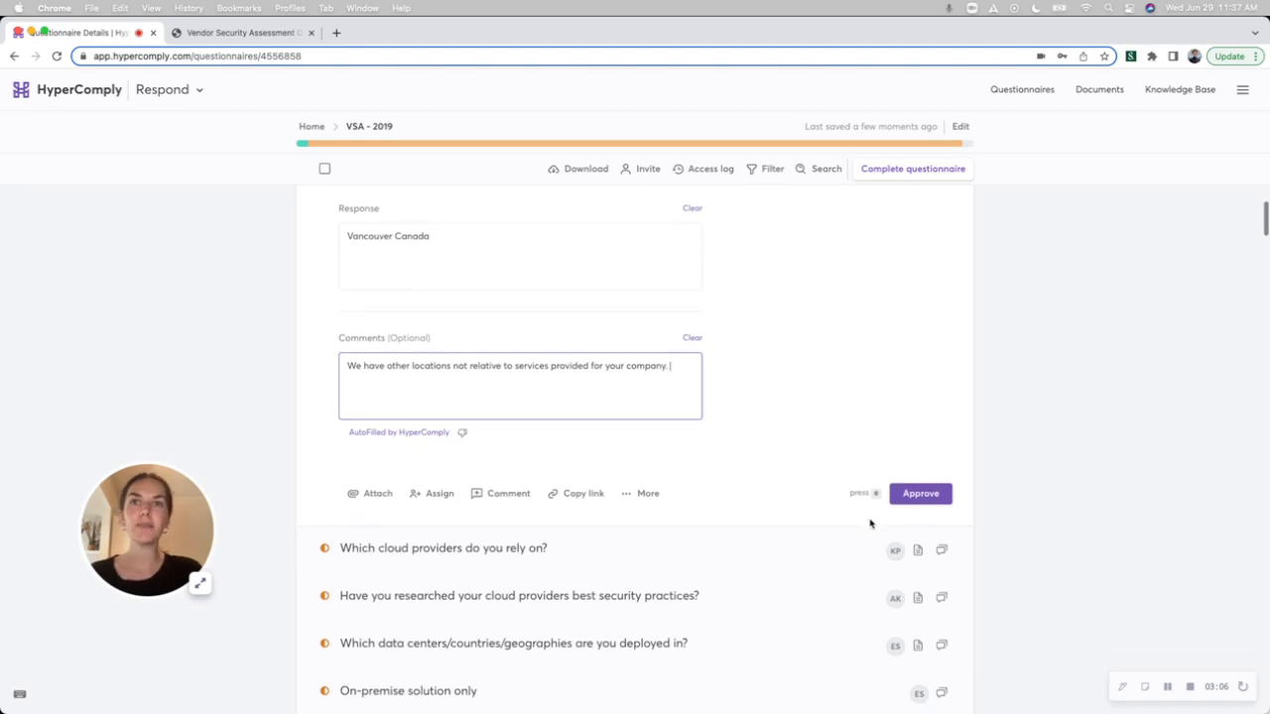
{"action": "left_click", "coordinate": [432, 494]}
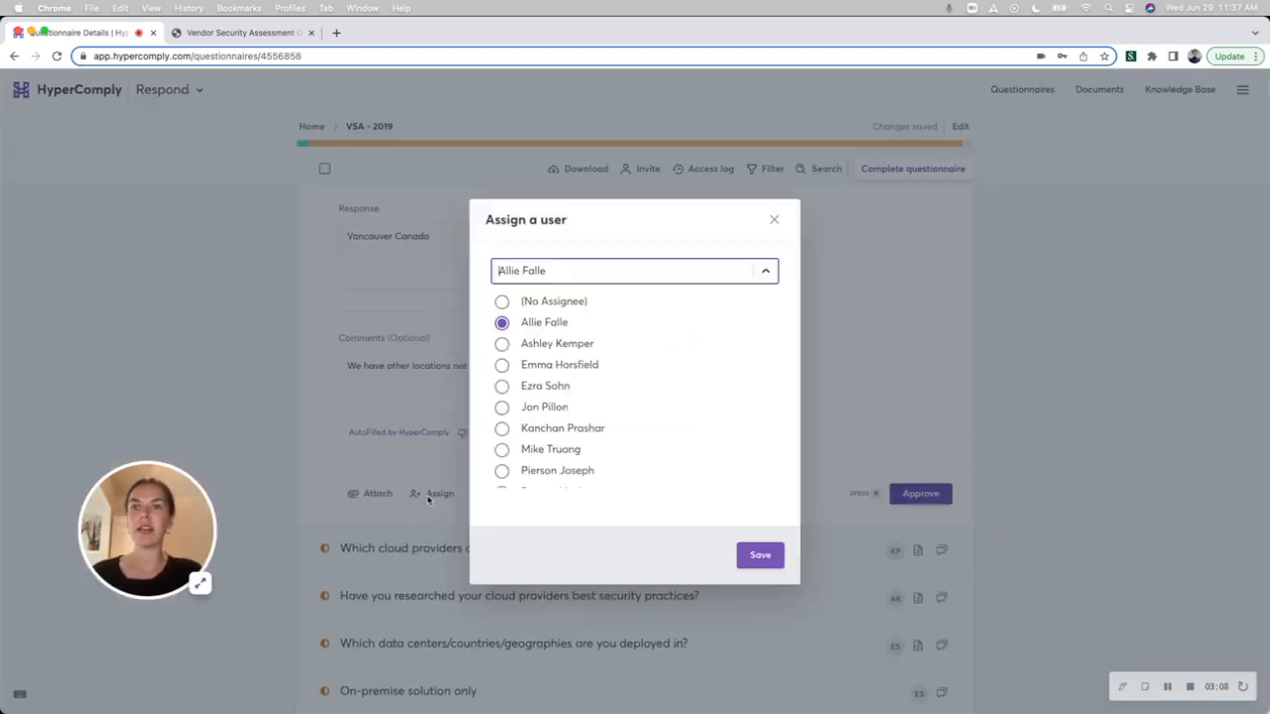
{"action": "left_click", "coordinate": [433, 485]}
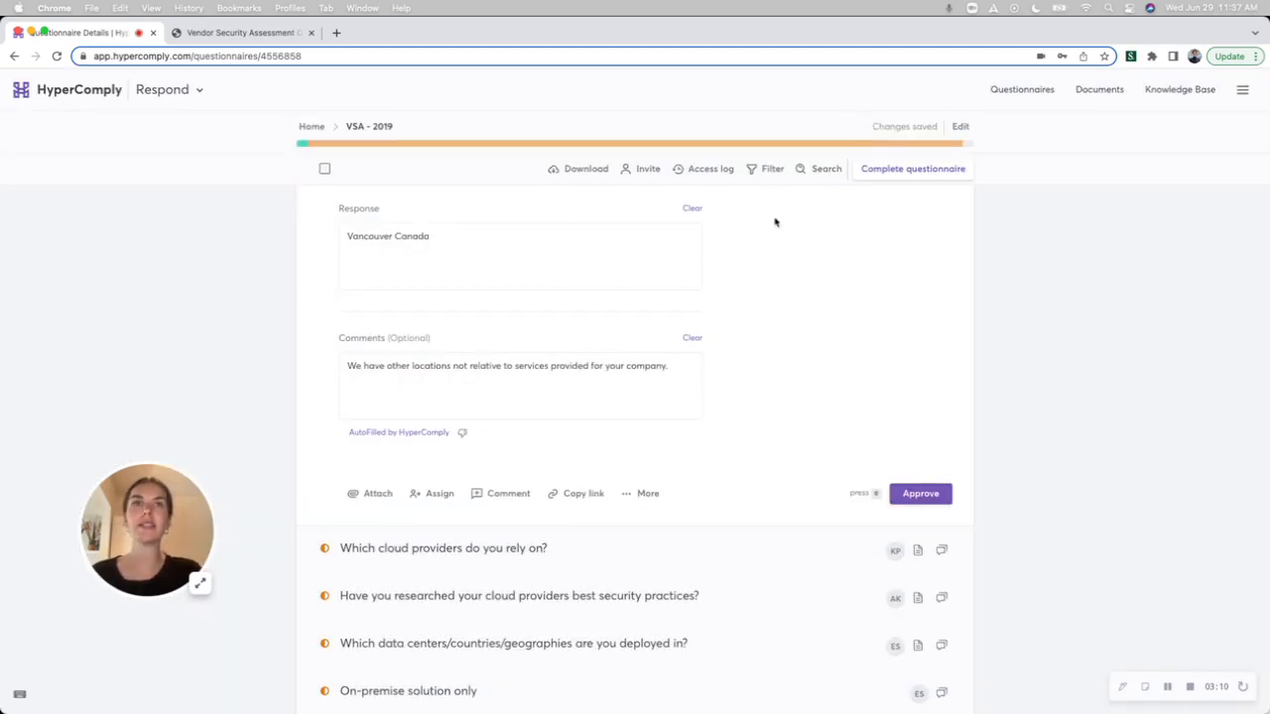
Filter the questions to the Reactive Security section, select them all and view the bulk assignment options.
{"action": "left_click", "coordinate": [762, 168]}
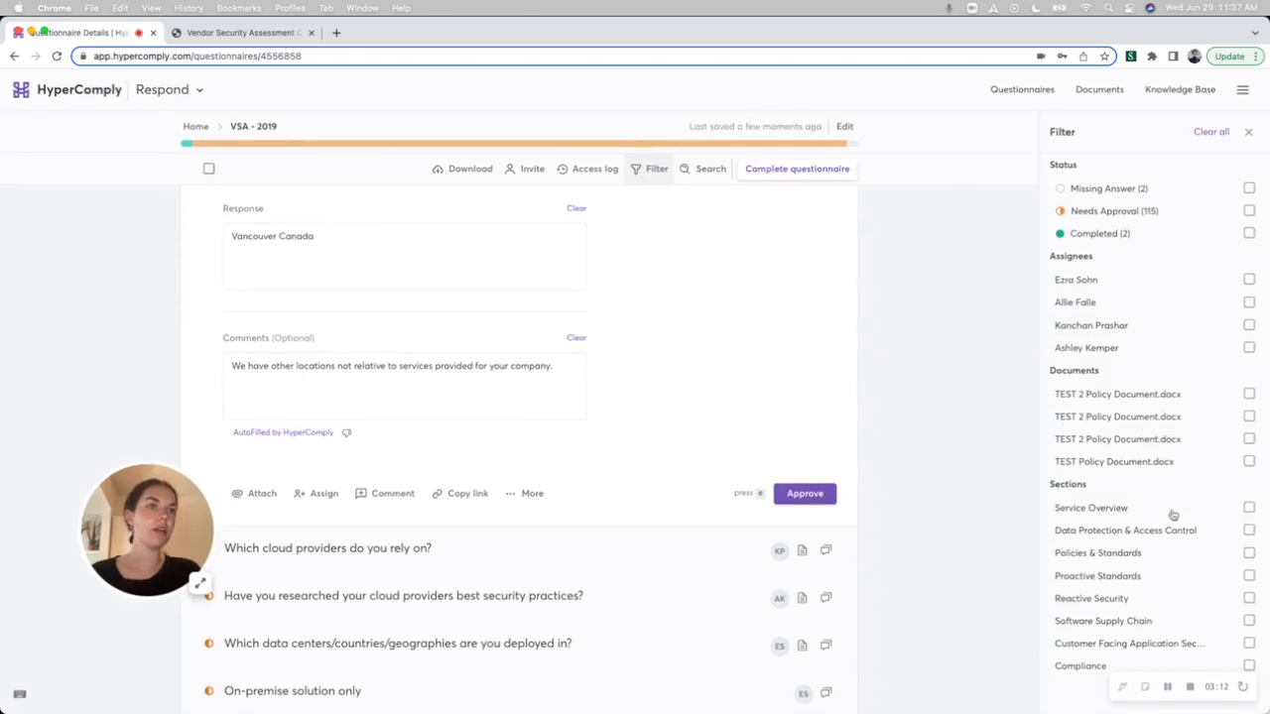
{"action": "left_click", "coordinate": [1205, 602]}
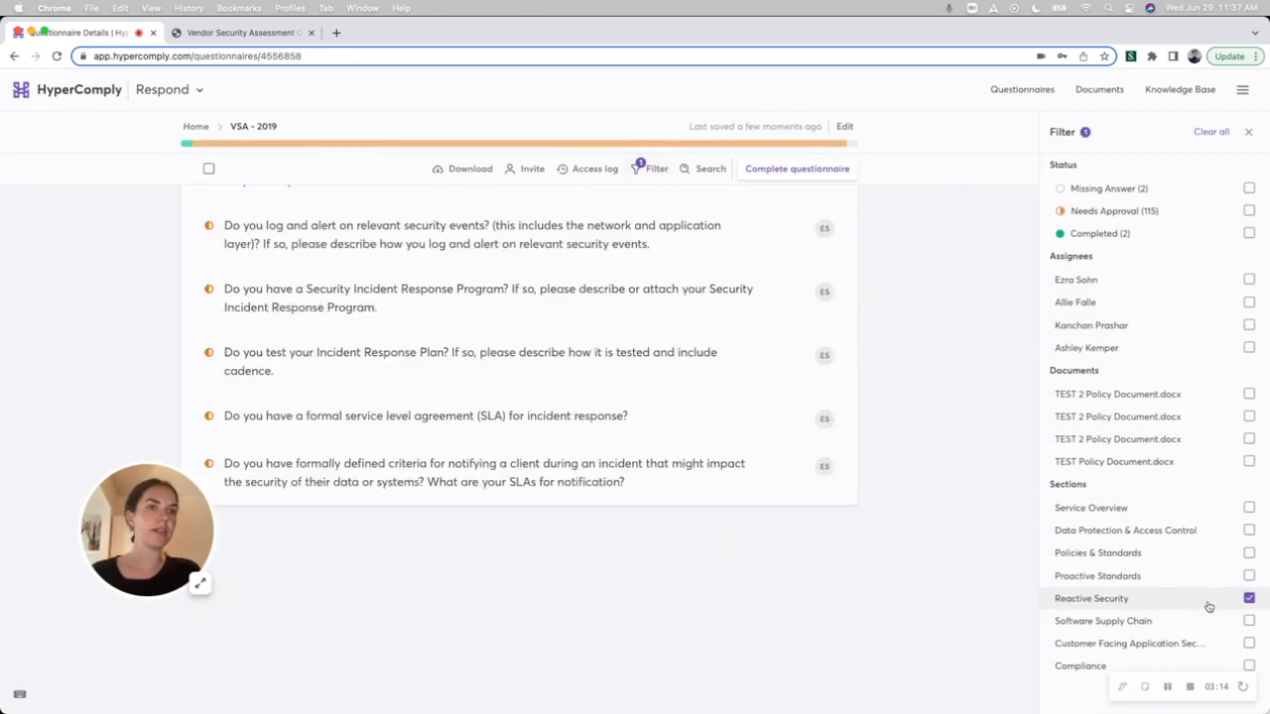
{"action": "left_click", "coordinate": [209, 169]}
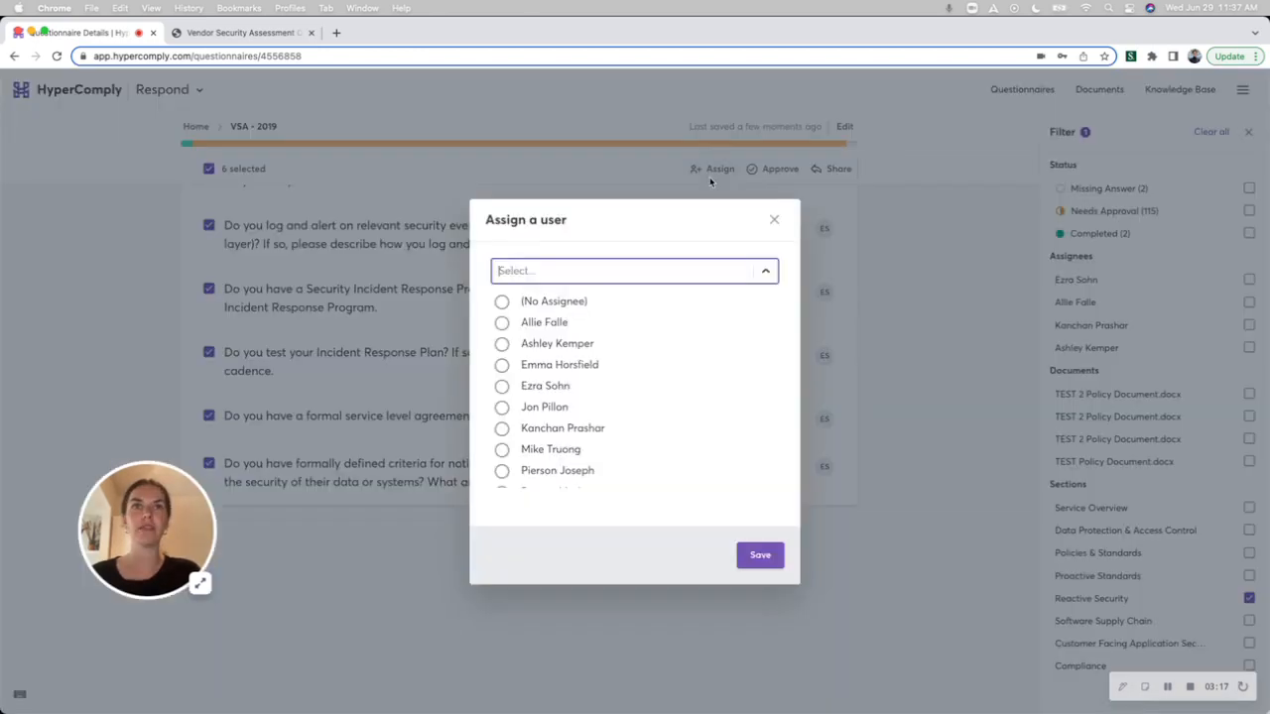
{"action": "left_click", "coordinate": [710, 172]}
{"action": "left_click", "coordinate": [774, 220]}
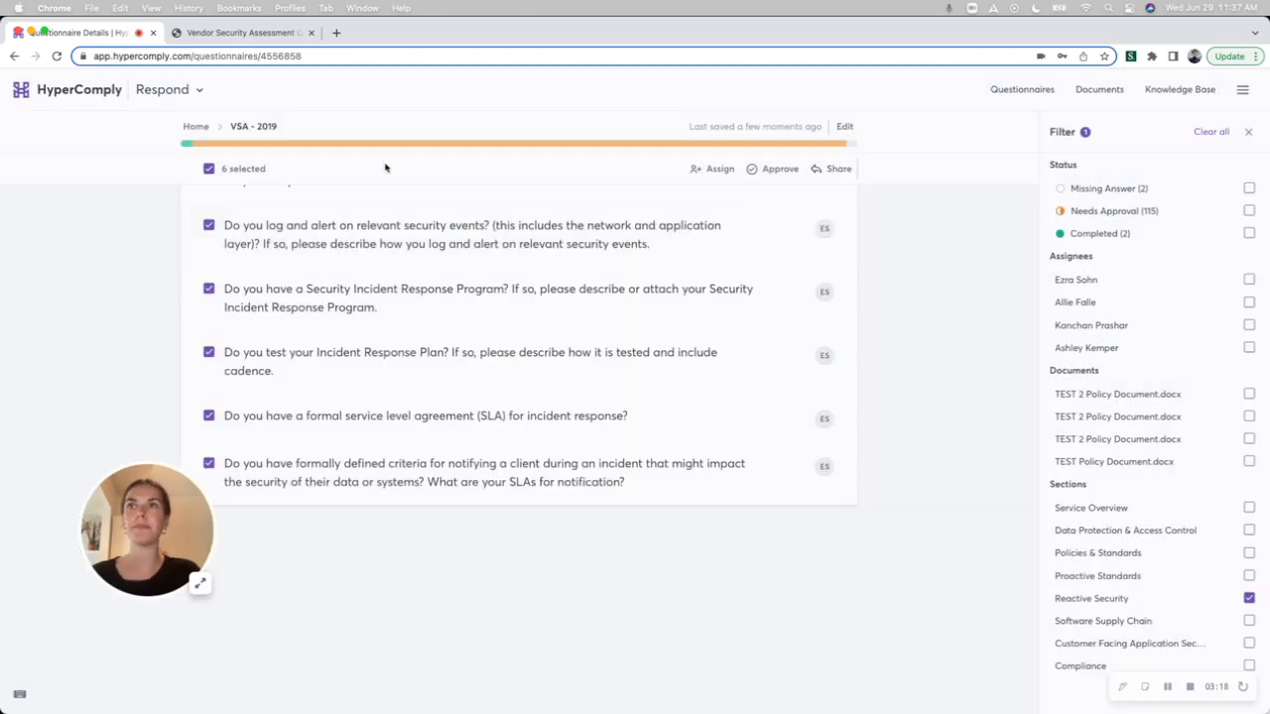
Deselect the Reactive Security questions and clear the section filter.
{"action": "left_click", "coordinate": [208, 170]}
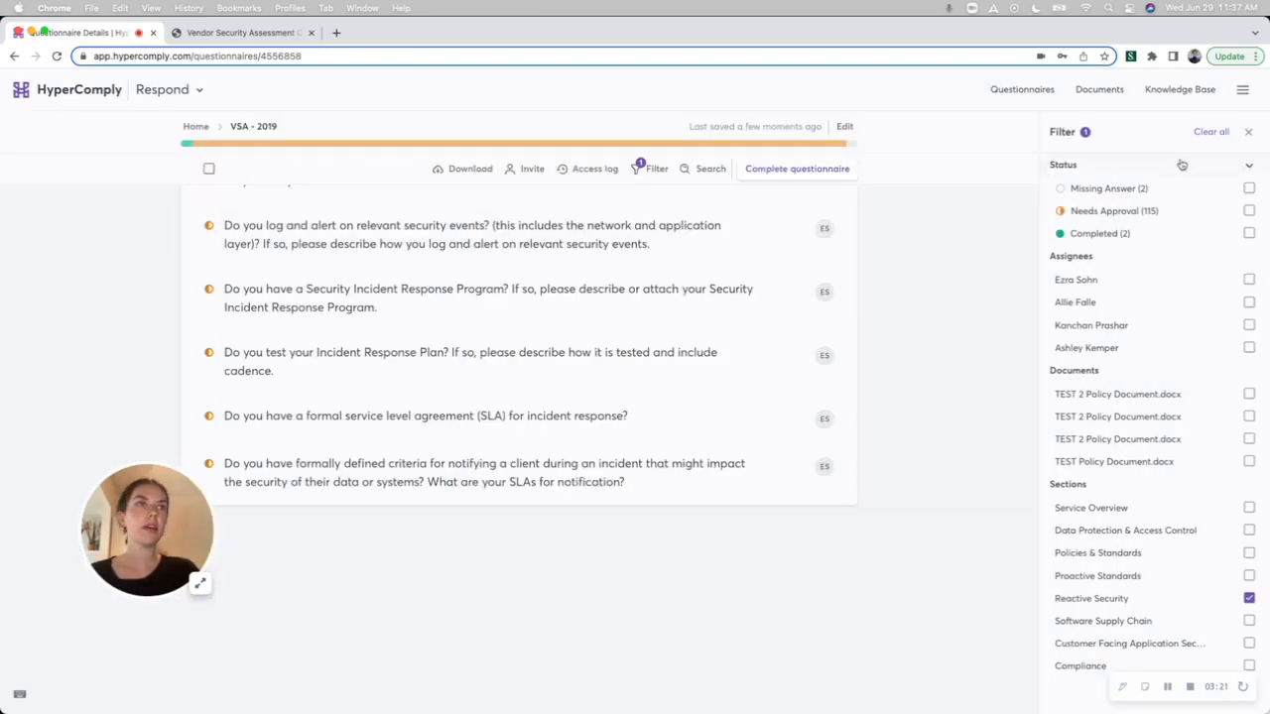
{"action": "left_click", "coordinate": [1206, 133]}
{"action": "left_click", "coordinate": [1248, 132]}
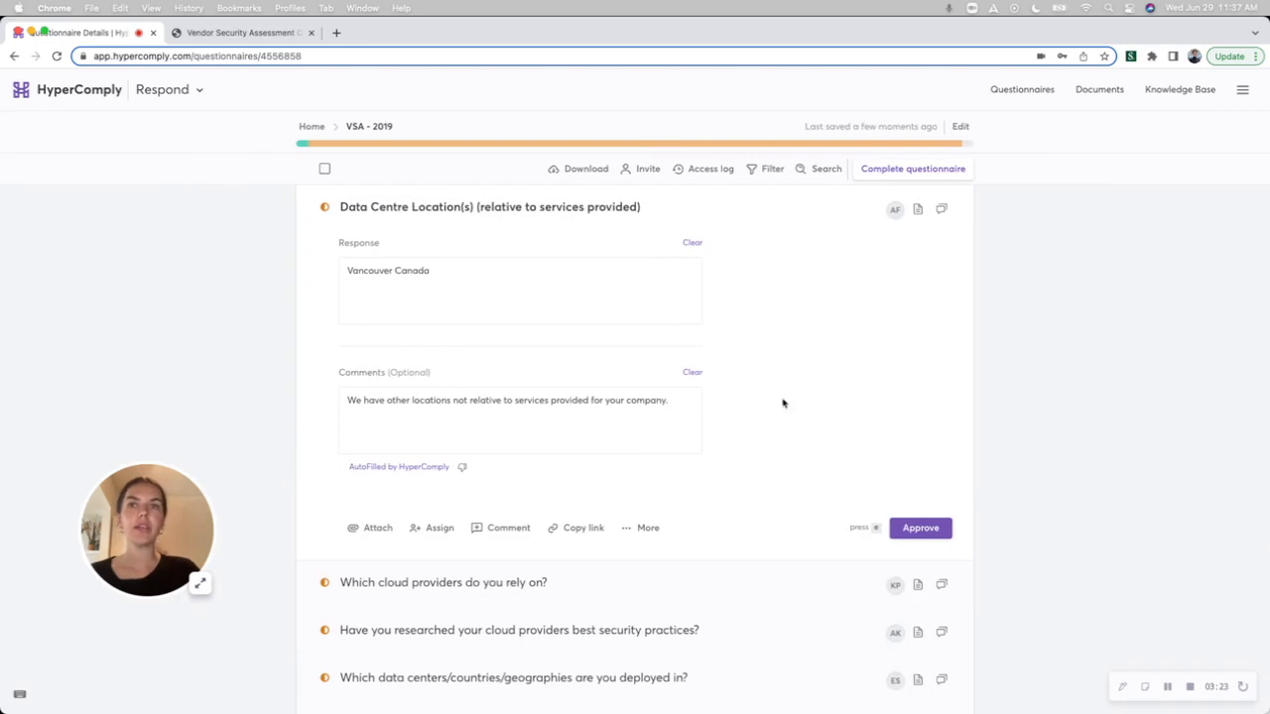
View the comment thread on the Data Centre Location(s) question and discard the draft mention.
{"action": "left_click", "coordinate": [507, 529]}
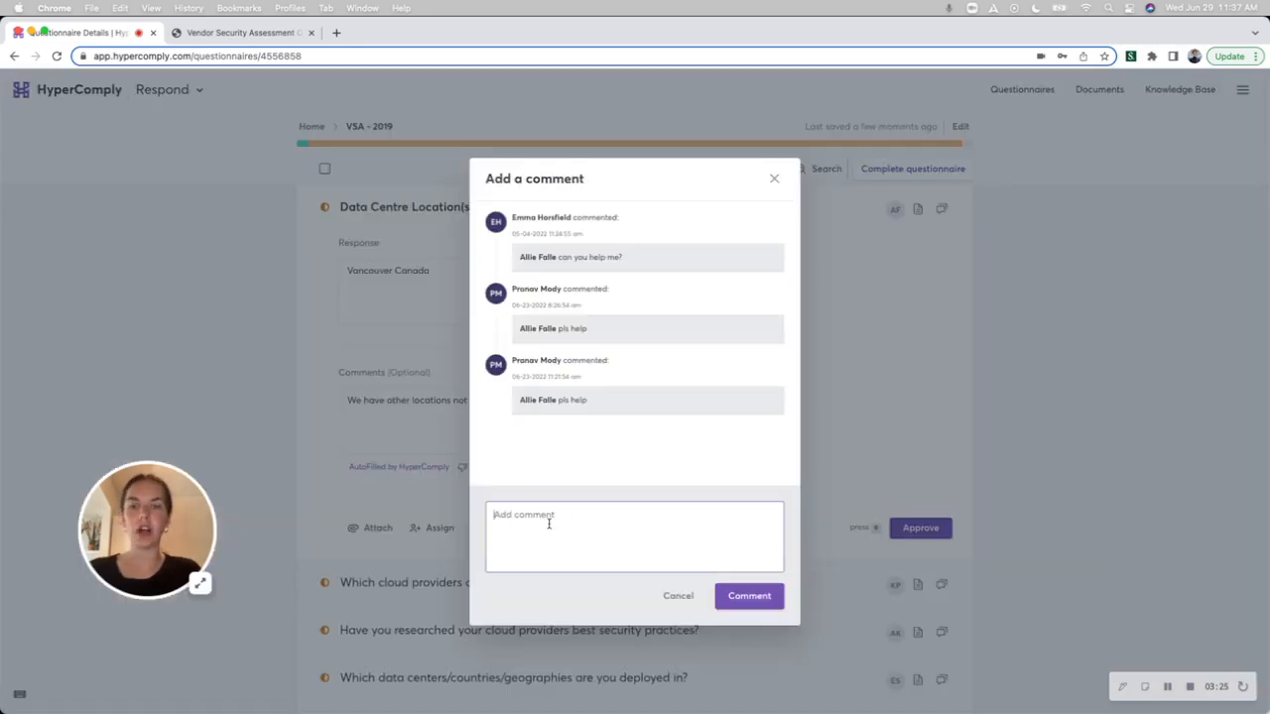
{"action": "type", "text": "@"}
{"action": "key", "text": "BackSpace"}
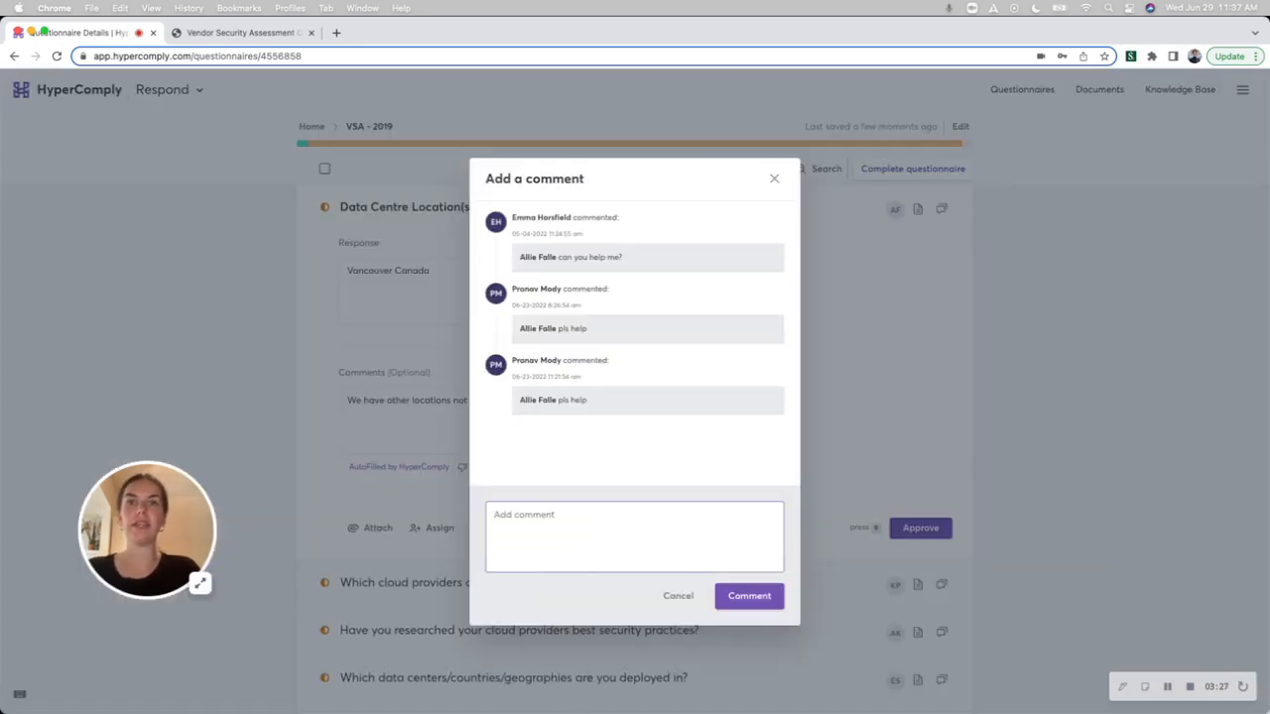
{"action": "left_click", "coordinate": [774, 179]}
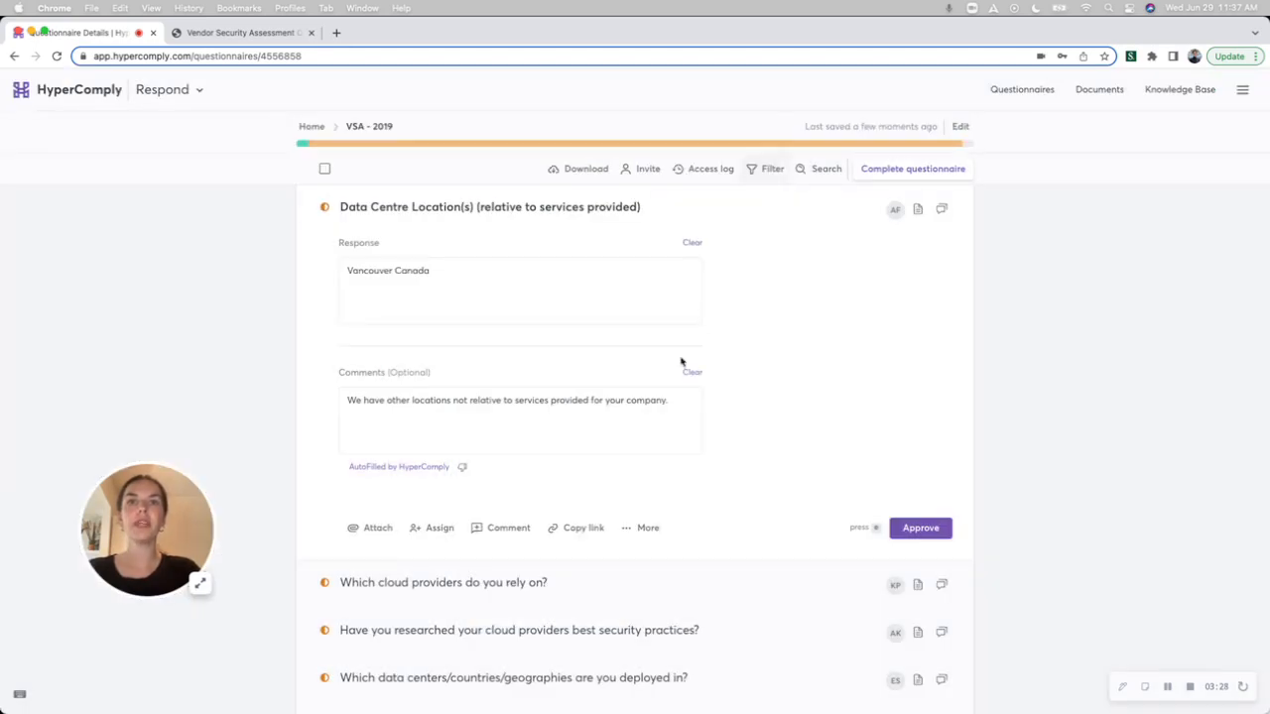
Copy the link to the Data Centre Location(s) question and view its additional options for Slack sharing and question activity.
{"action": "scroll", "coordinate": [584, 535], "scroll_direction": "down", "scroll_amount": 1}
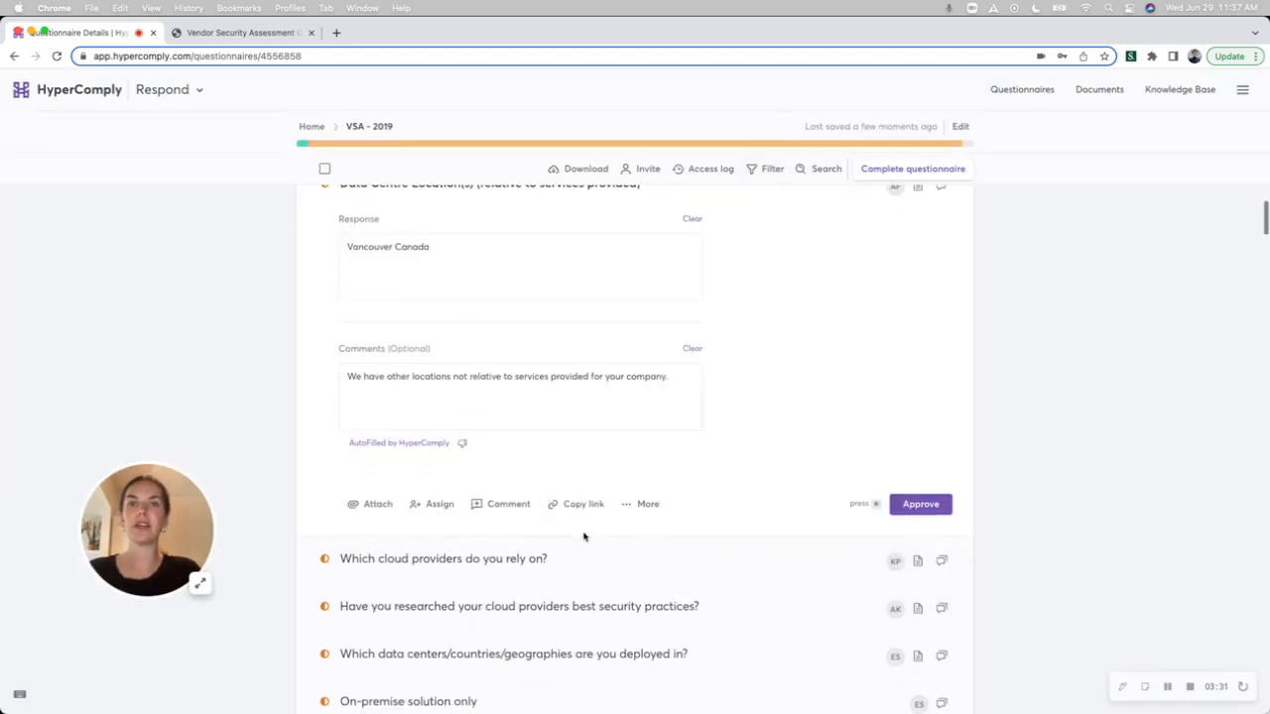
{"action": "left_click", "coordinate": [583, 510]}
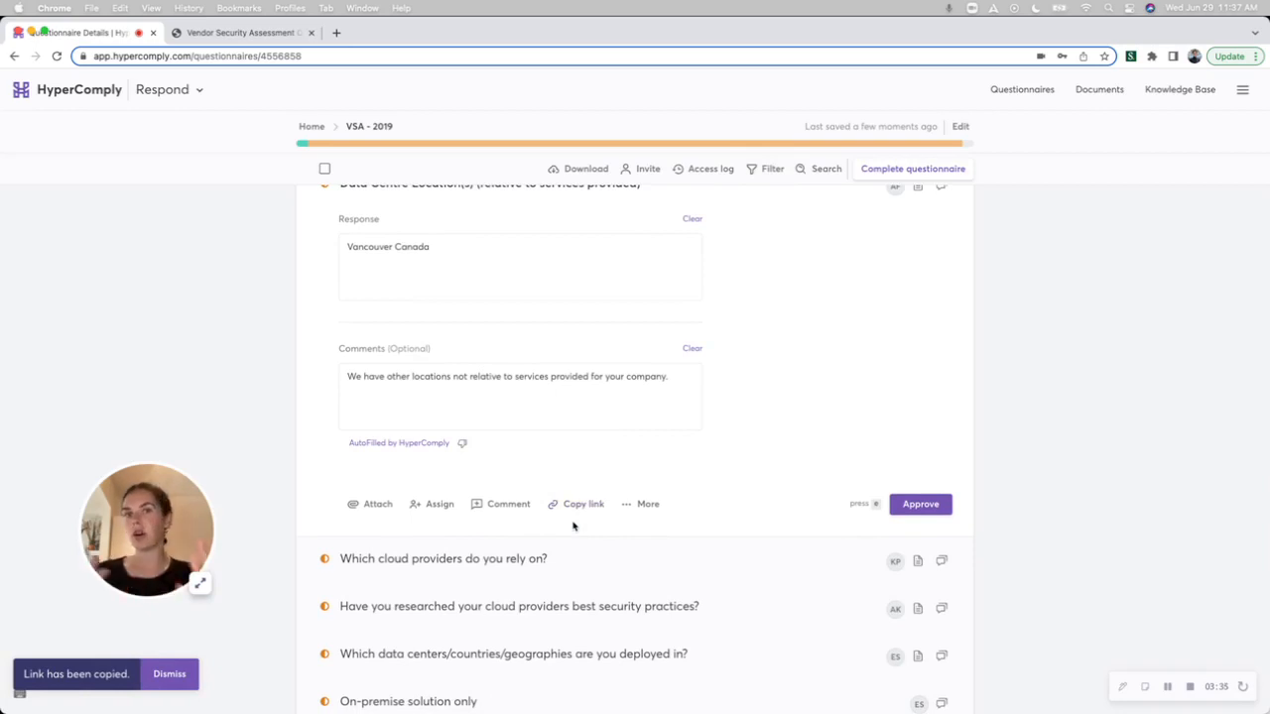
{"action": "left_click", "coordinate": [637, 504]}
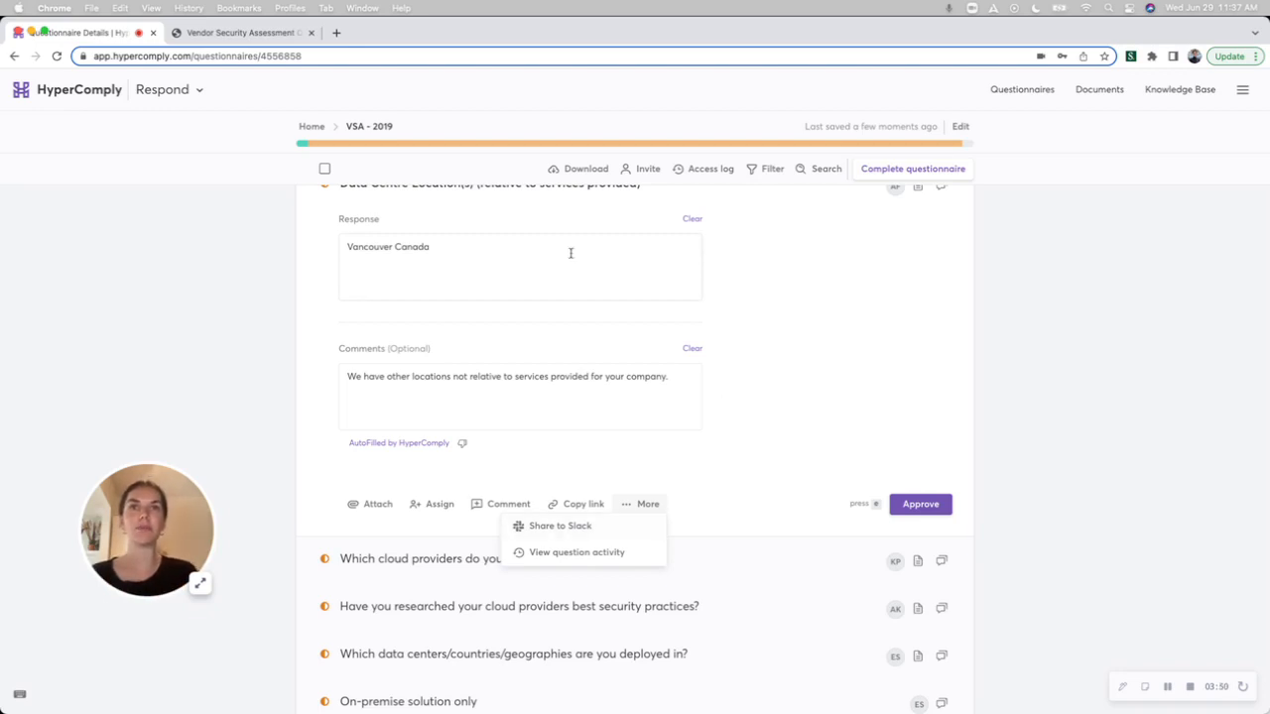
{"action": "left_click", "coordinate": [832, 440]}
{"action": "scroll", "coordinate": [832, 438], "scroll_direction": "up", "scroll_amount": 1}
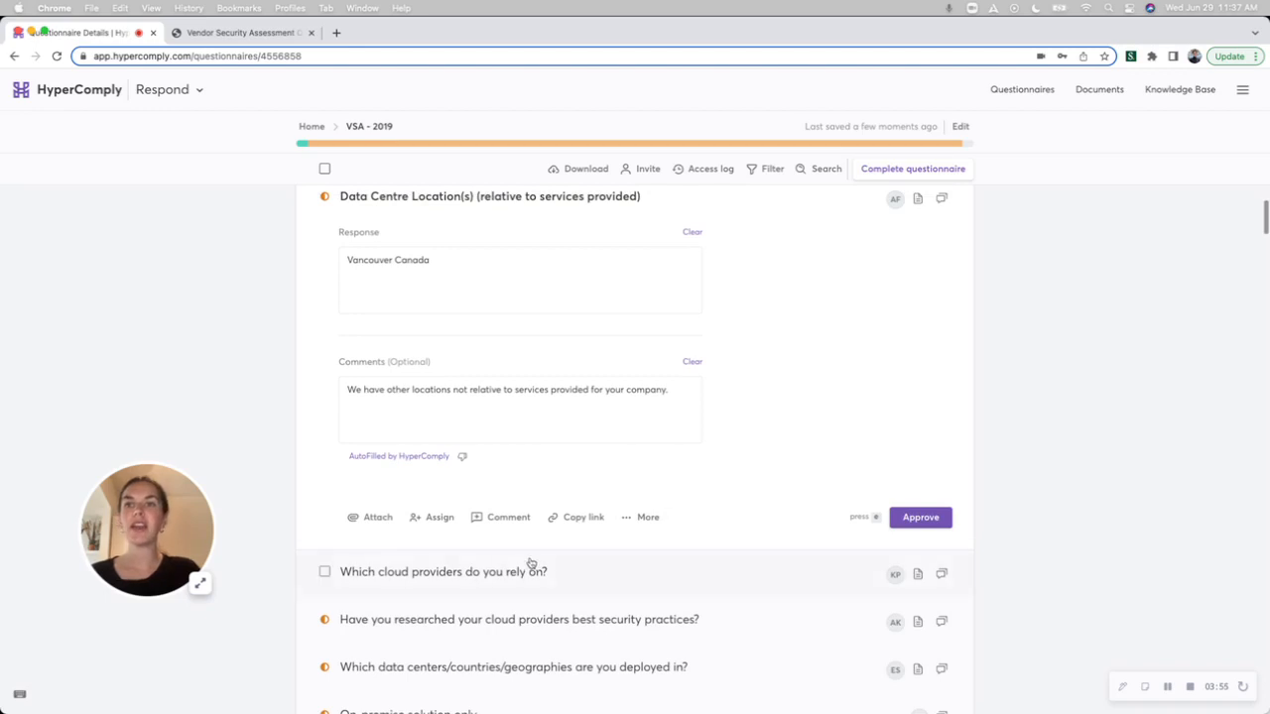
Attach TEST Policy Document.docx and the first TEST 2 Policy Document.docx to the Data Centre Location(s) question and view its attached documents.
{"action": "left_click", "coordinate": [373, 520]}
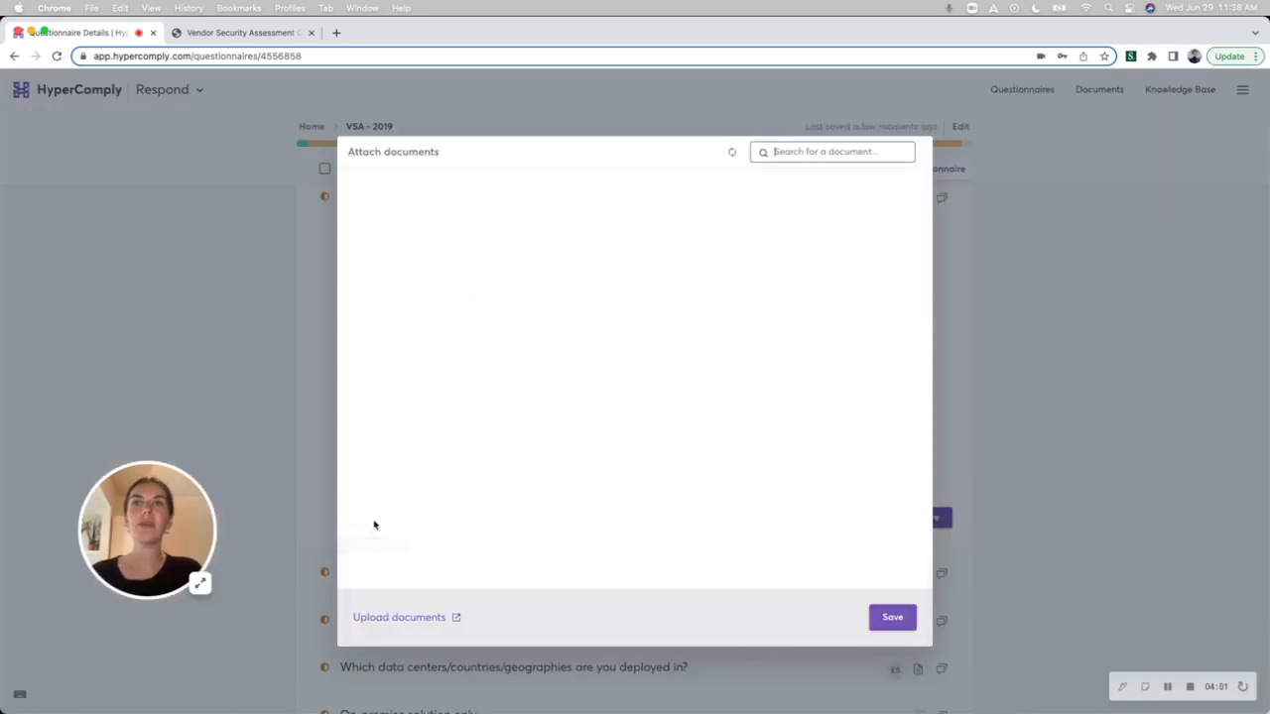
{"action": "left_click", "coordinate": [353, 224]}
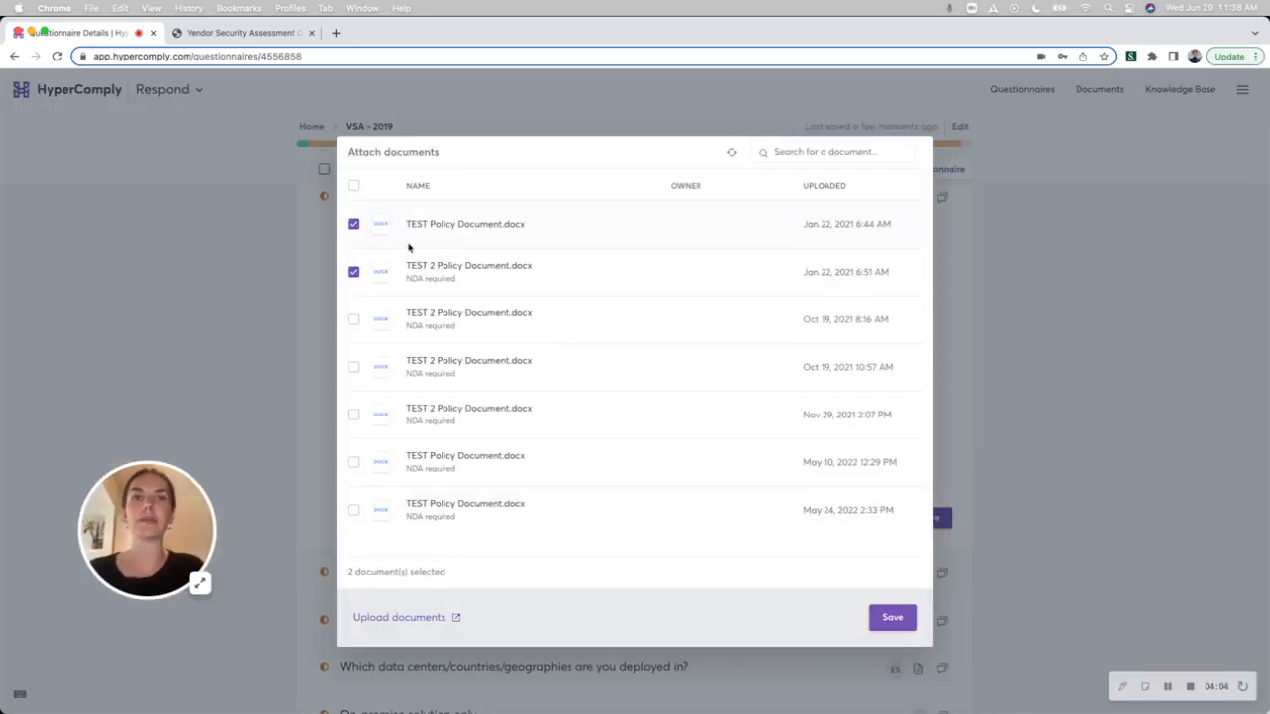
{"action": "left_click", "coordinate": [898, 623]}
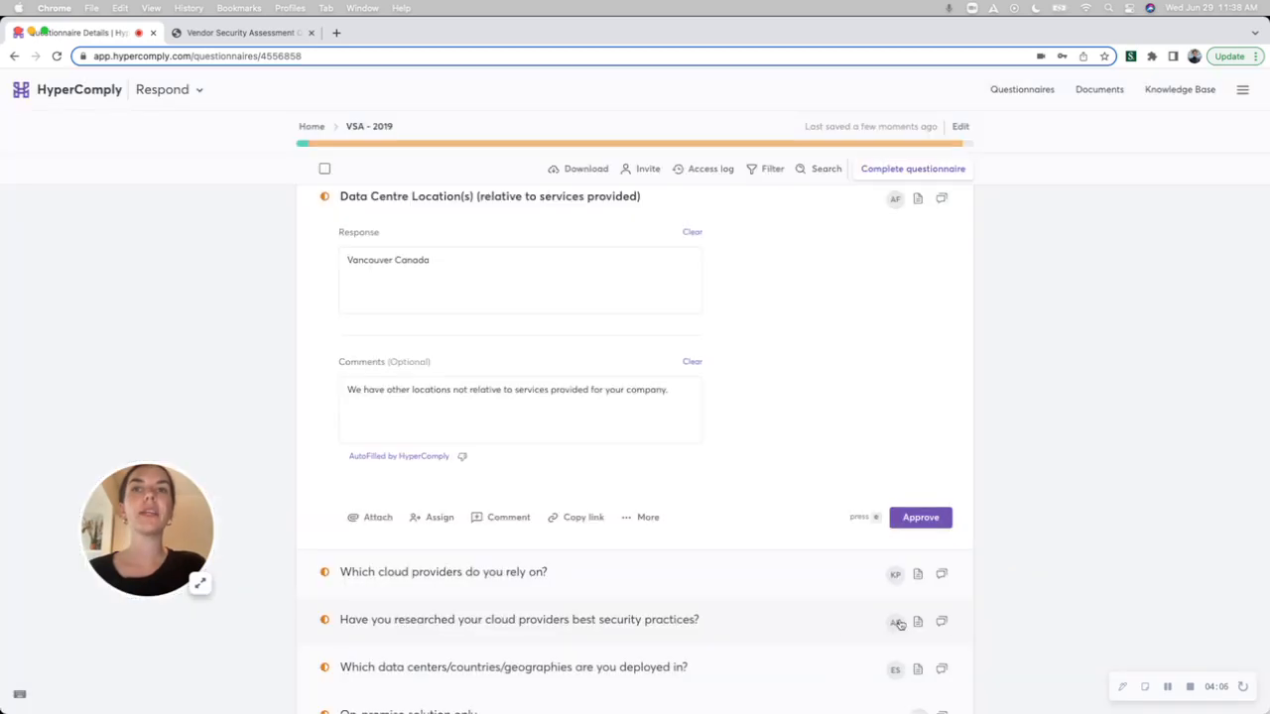
{"action": "left_click", "coordinate": [917, 198]}
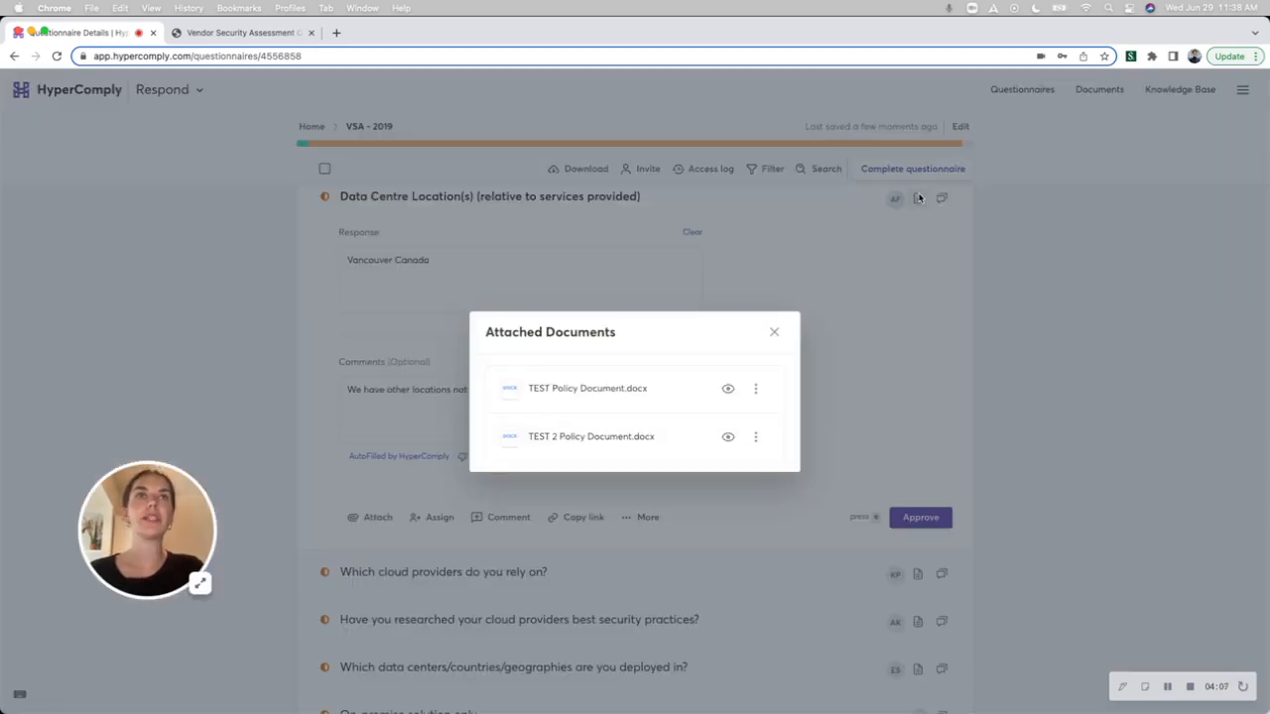
{"action": "left_click", "coordinate": [775, 334]}
Open the question about industry approved penetration test methodology and look through its knowledge base search suggestions.
{"action": "scroll", "coordinate": [698, 456], "scroll_direction": "down", "scroll_amount": 7}
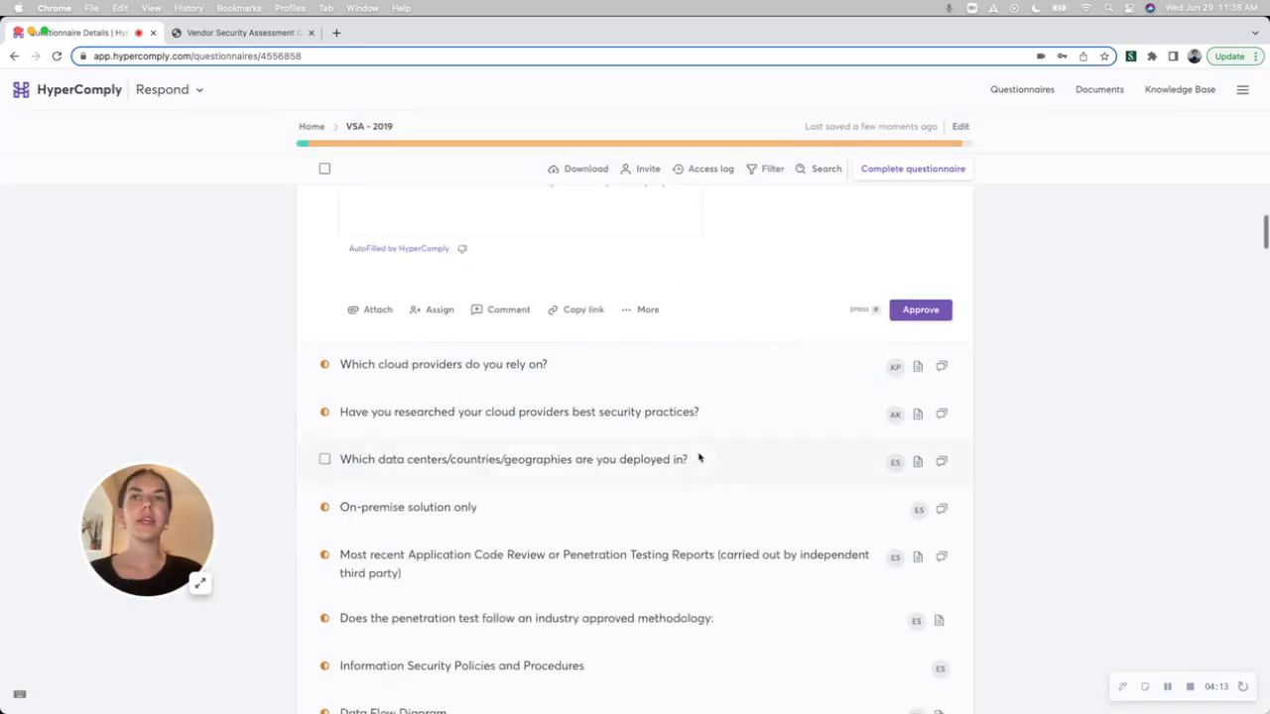
{"action": "left_click", "coordinate": [647, 508]}
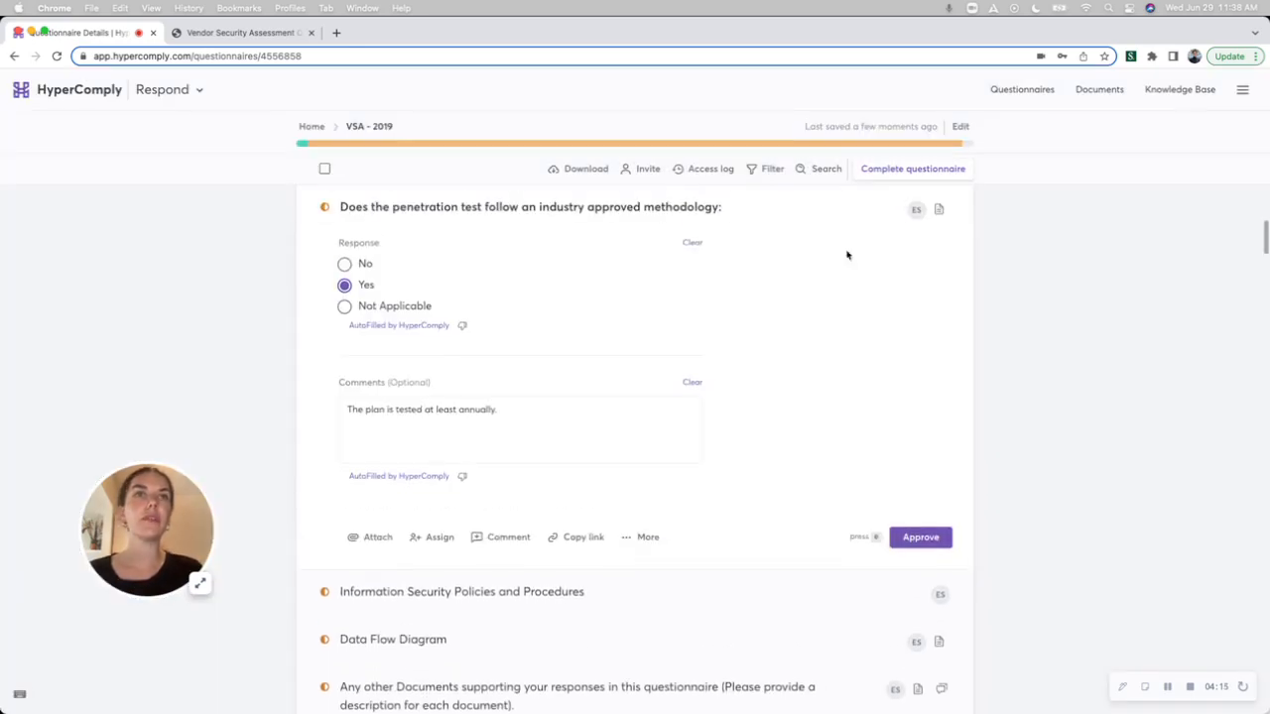
{"action": "left_click", "coordinate": [817, 171]}
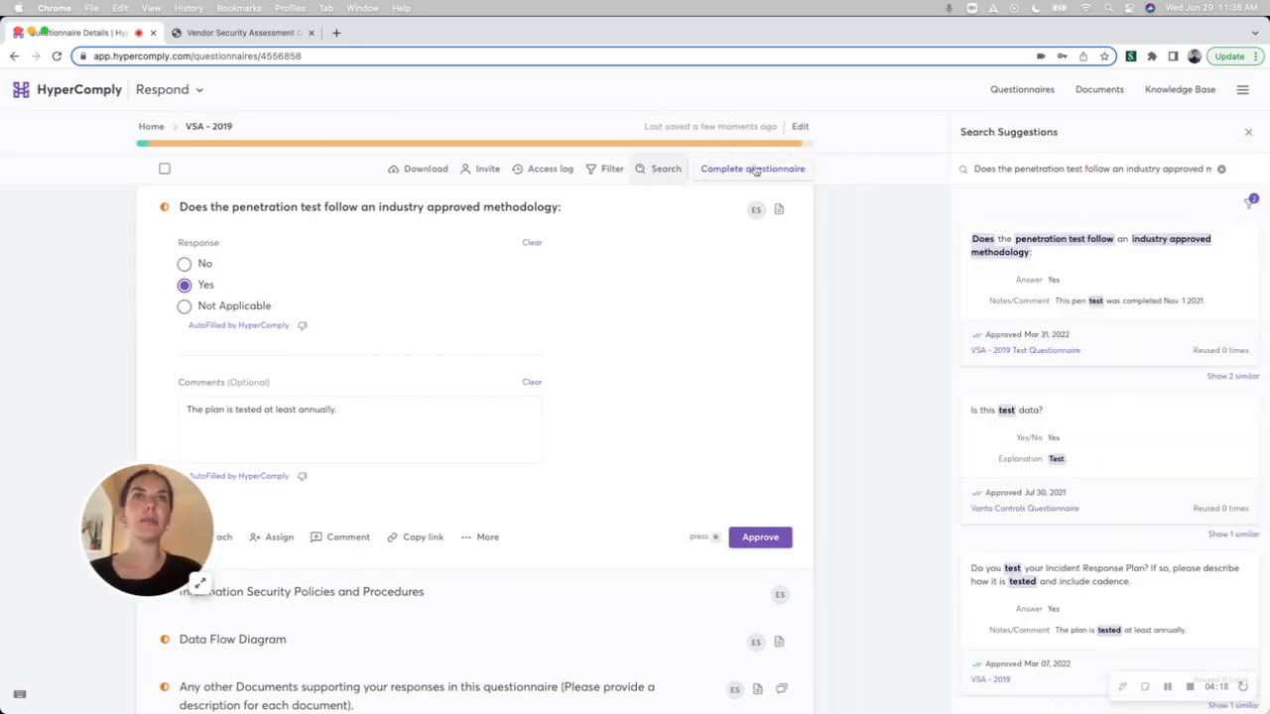
{"action": "mouse_move", "coordinate": [1070, 300]}
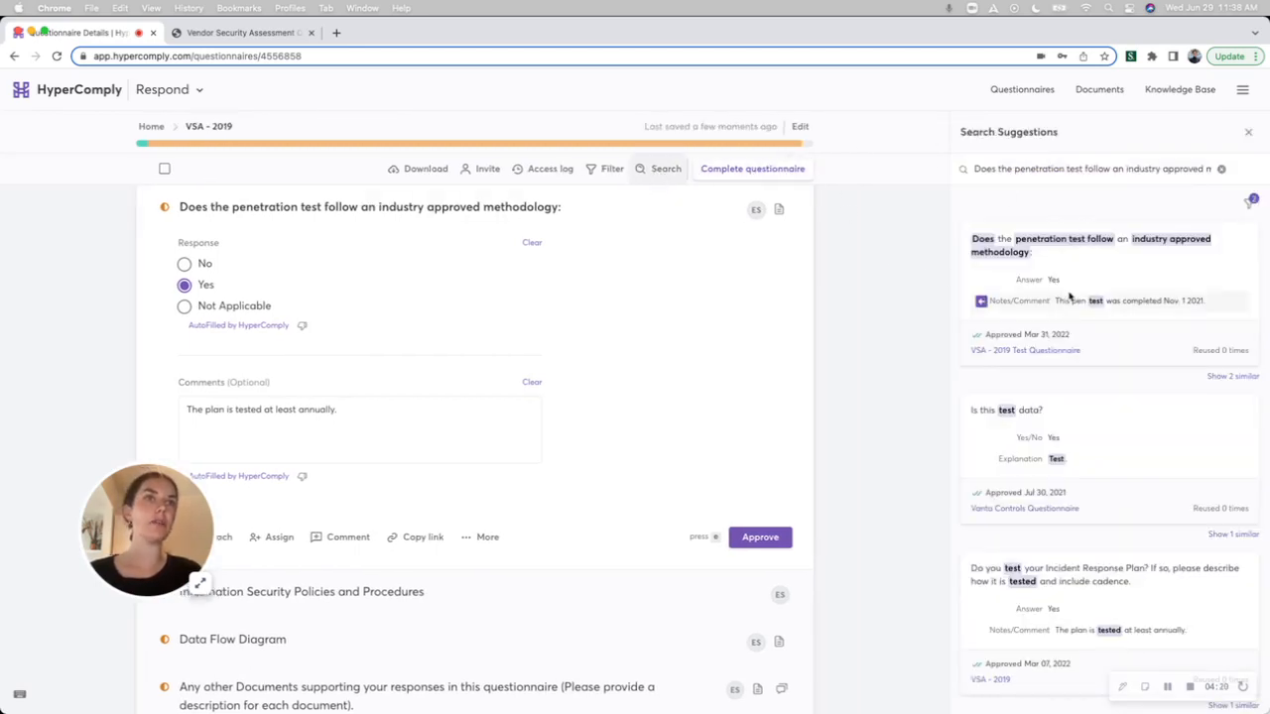
{"action": "scroll", "coordinate": [1069, 299], "scroll_direction": "down", "scroll_amount": 1}
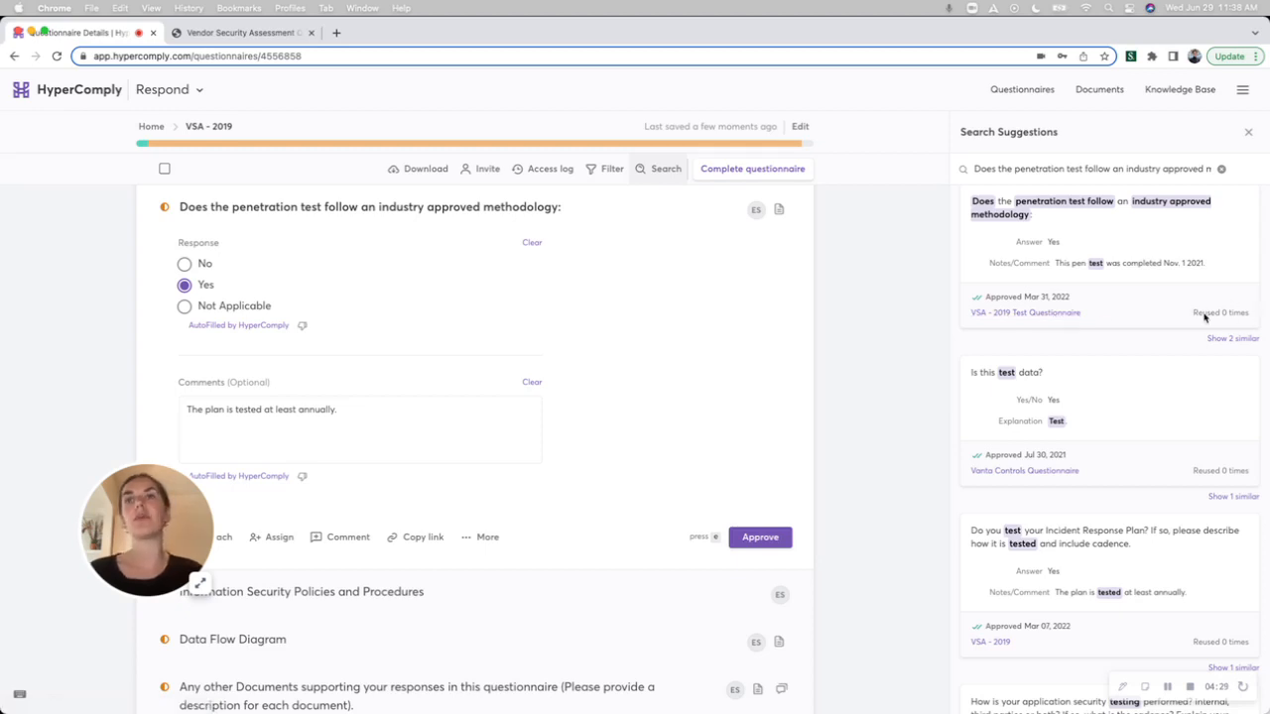
Search the knowledge base for "Soc 2", then clear the search and close the suggestions.
{"action": "left_click", "coordinate": [1221, 168]}
{"action": "type", "text": "S"}
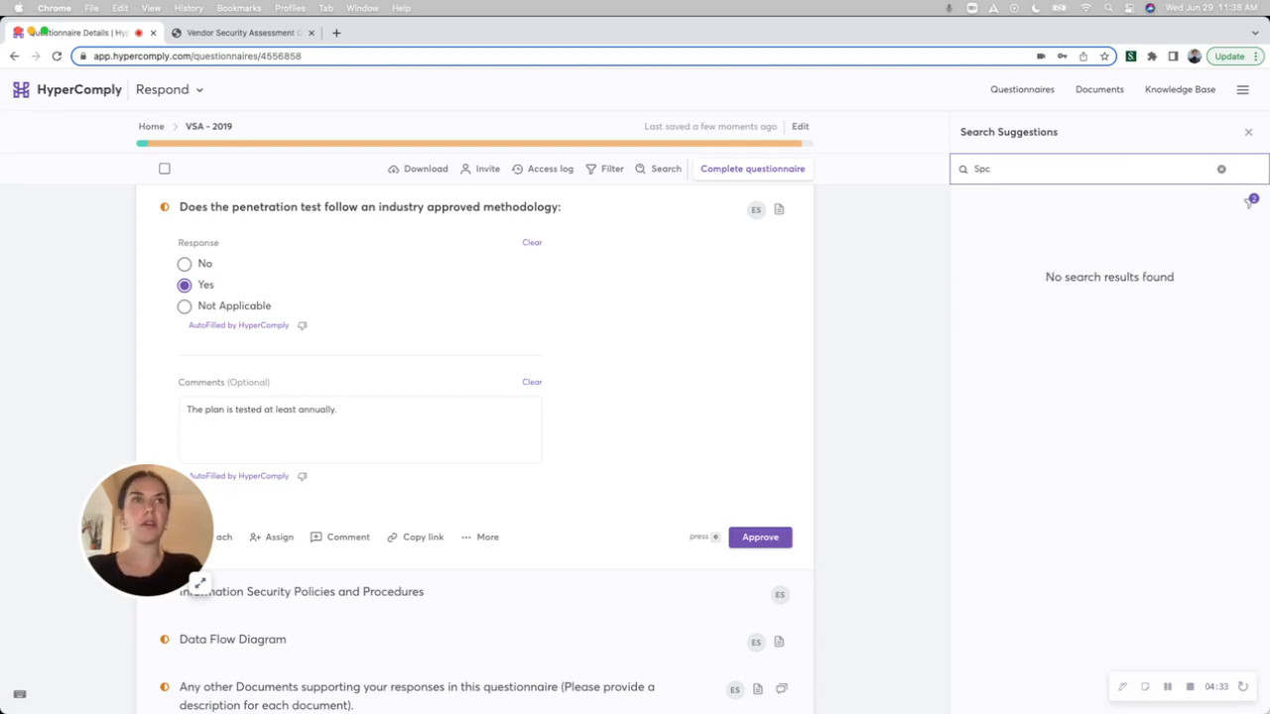
{"action": "type", "text": "oc 2"}
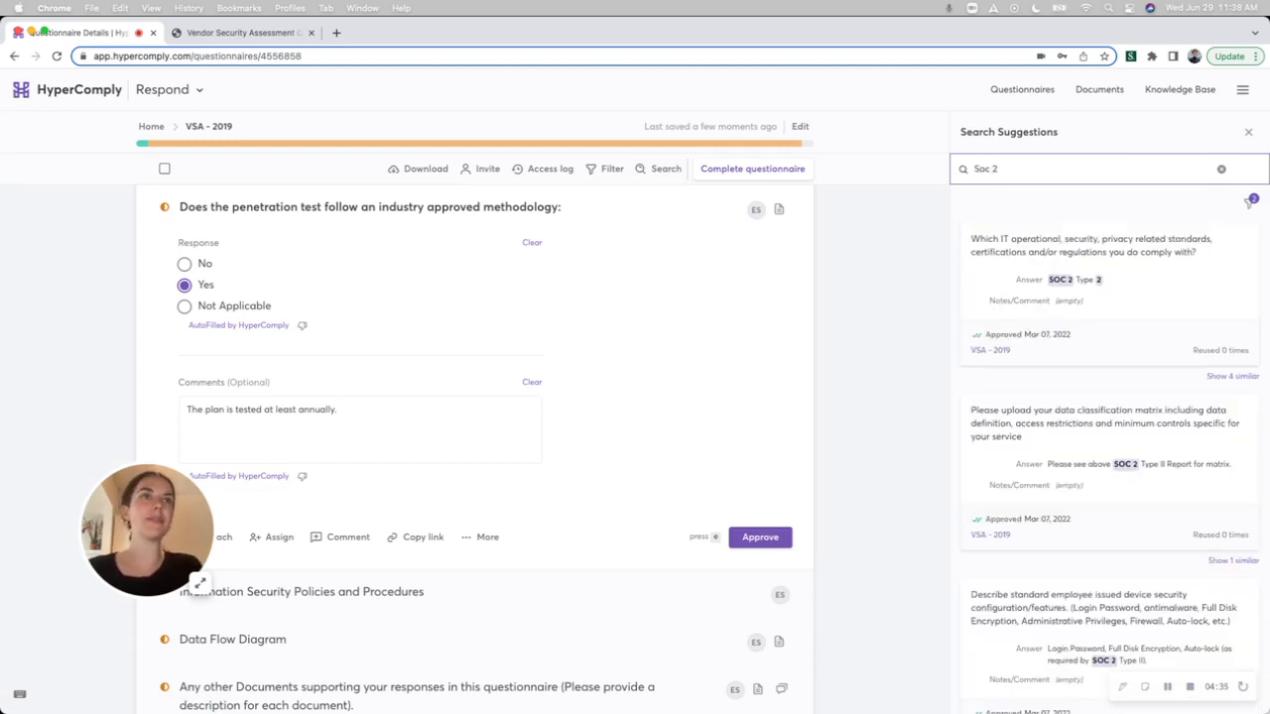
{"action": "key", "text": "BackSpace"}
{"action": "key", "text": "BackSpace"}
{"action": "key", "text": "BackSpace"}
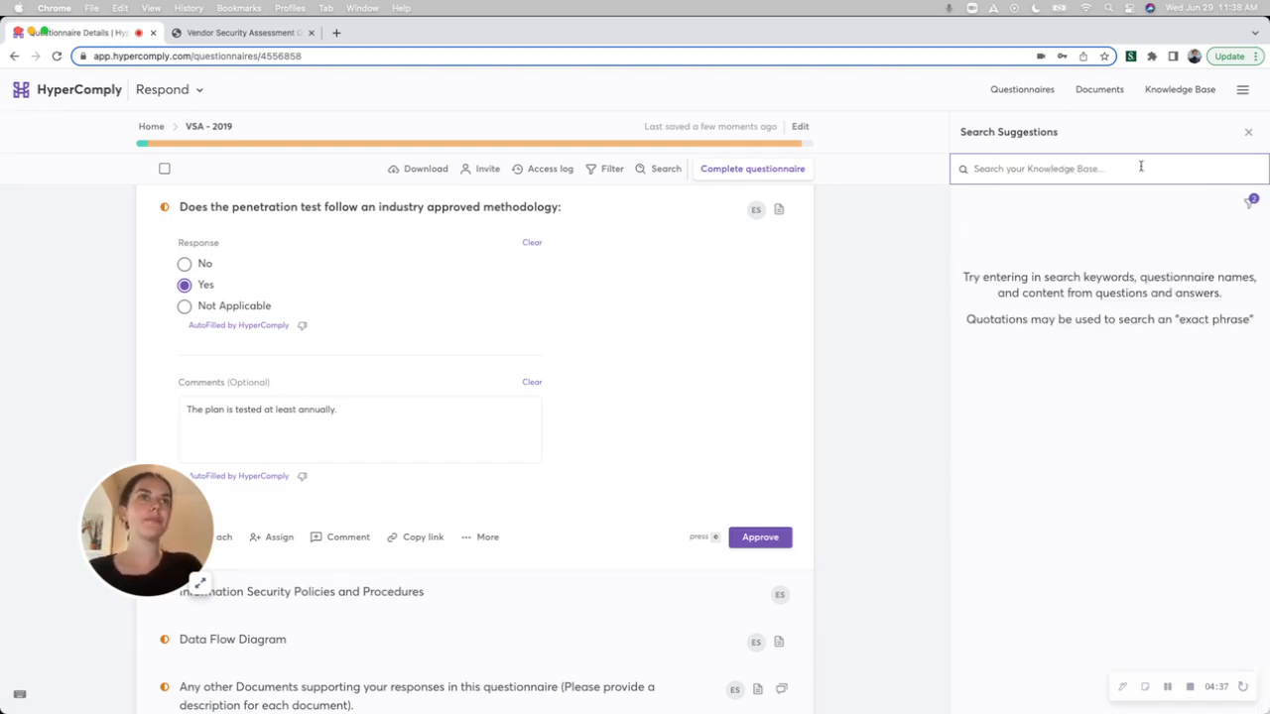
{"action": "left_click", "coordinate": [1248, 132]}
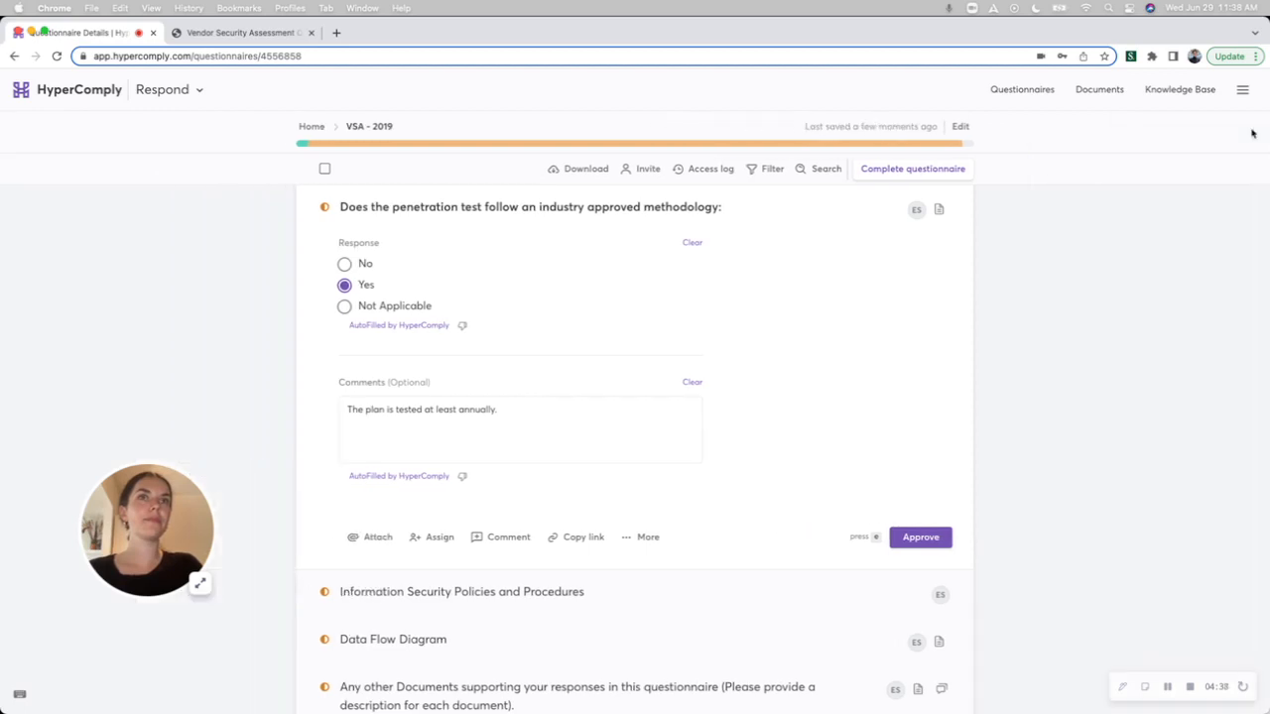
View the autofill source of the penetration test methodology response and the documents attached to that question.
{"action": "left_click", "coordinate": [404, 334]}
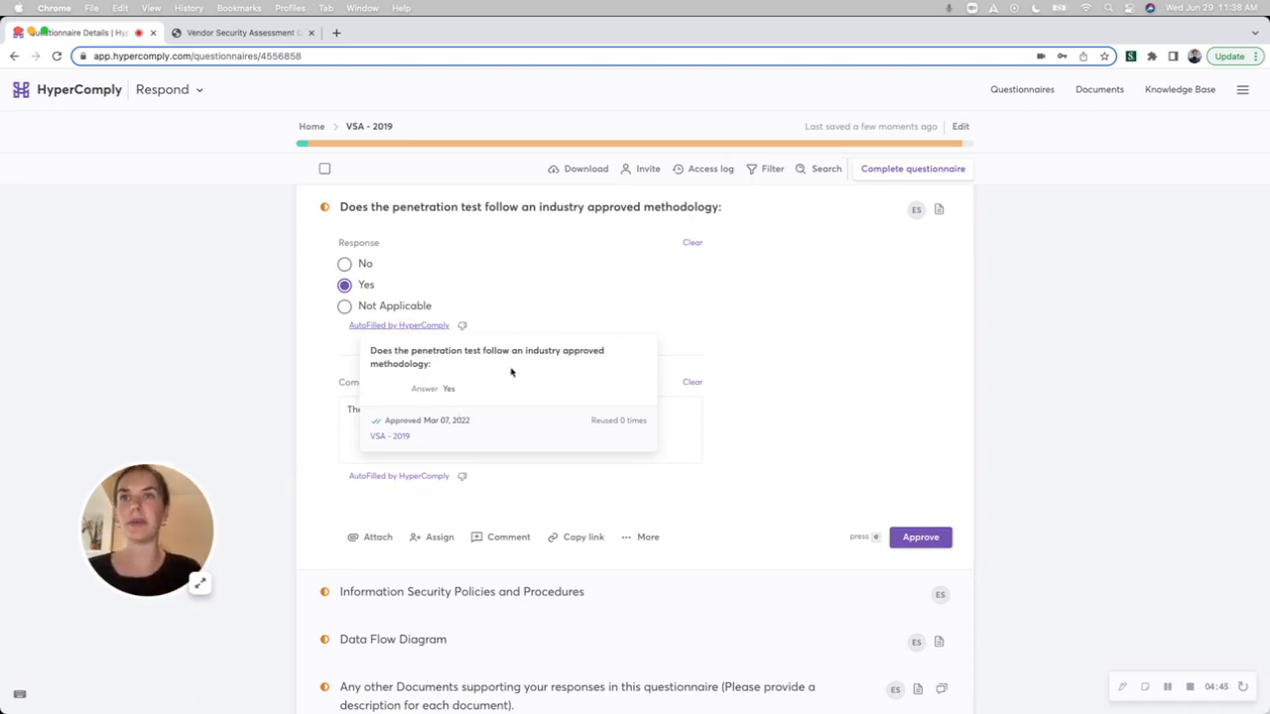
{"action": "left_click", "coordinate": [873, 359]}
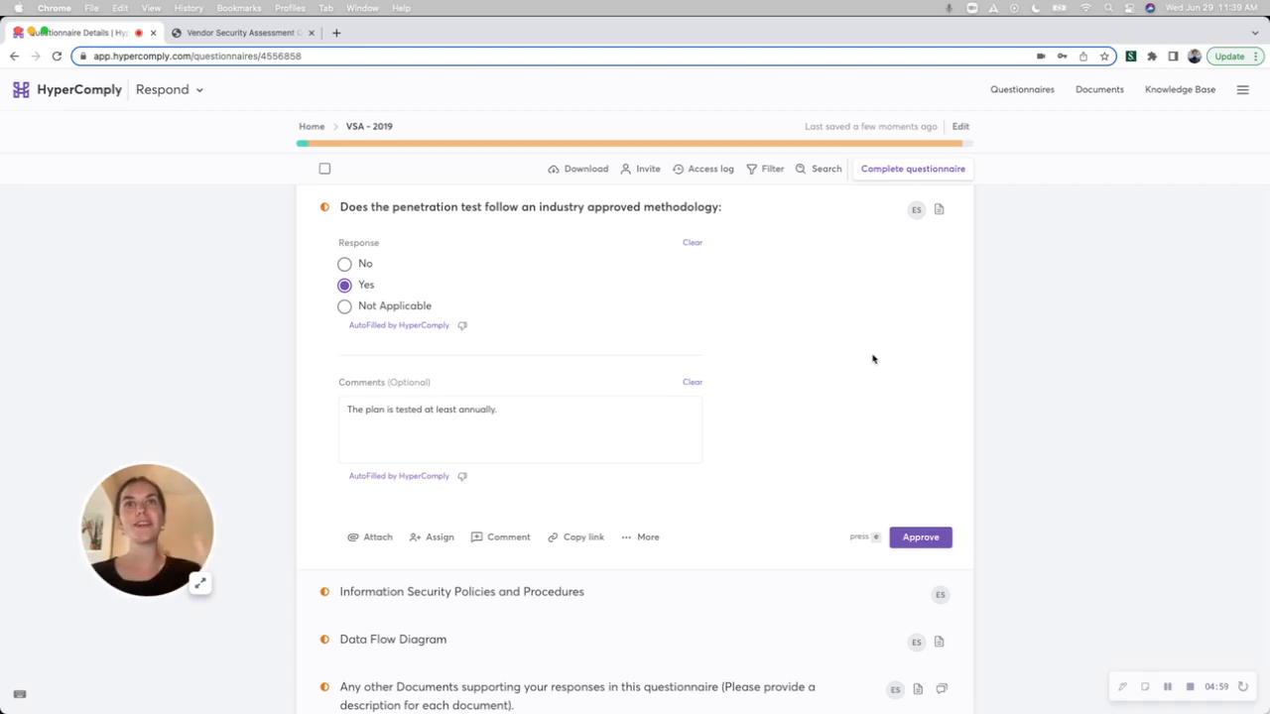
{"action": "scroll", "coordinate": [873, 241], "scroll_direction": "up", "scroll_amount": 1}
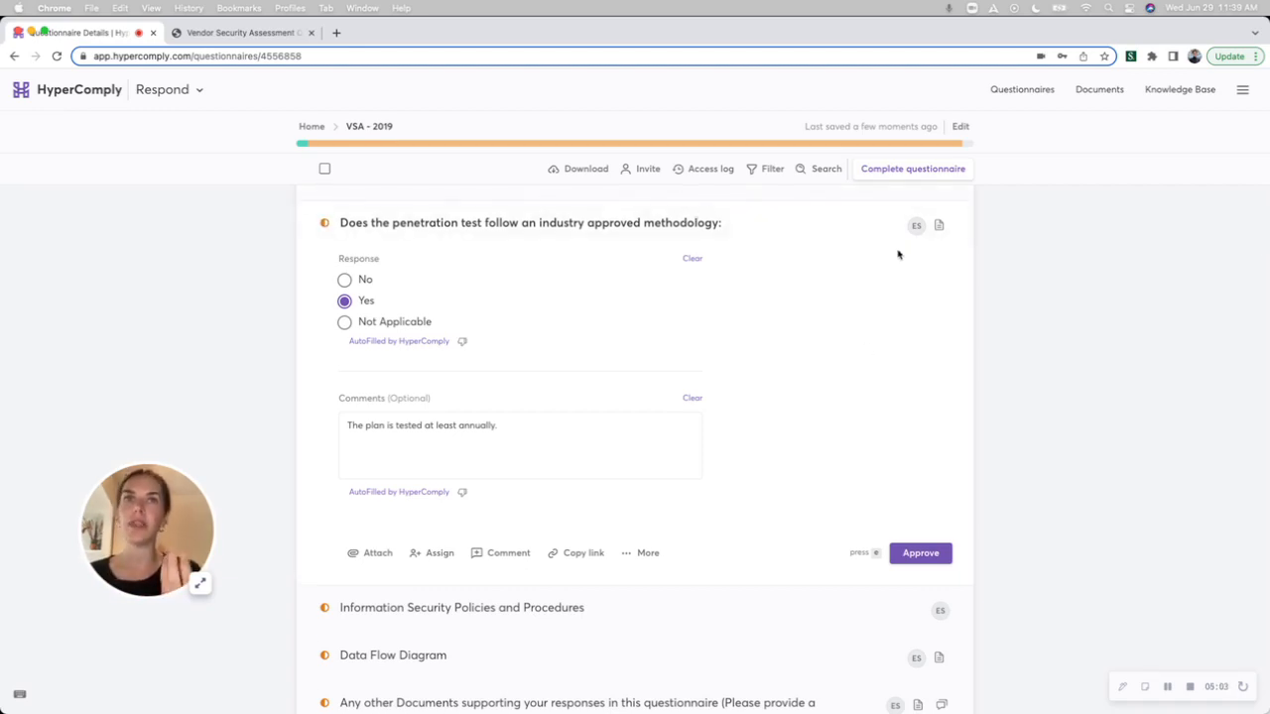
{"action": "left_click", "coordinate": [939, 227]}
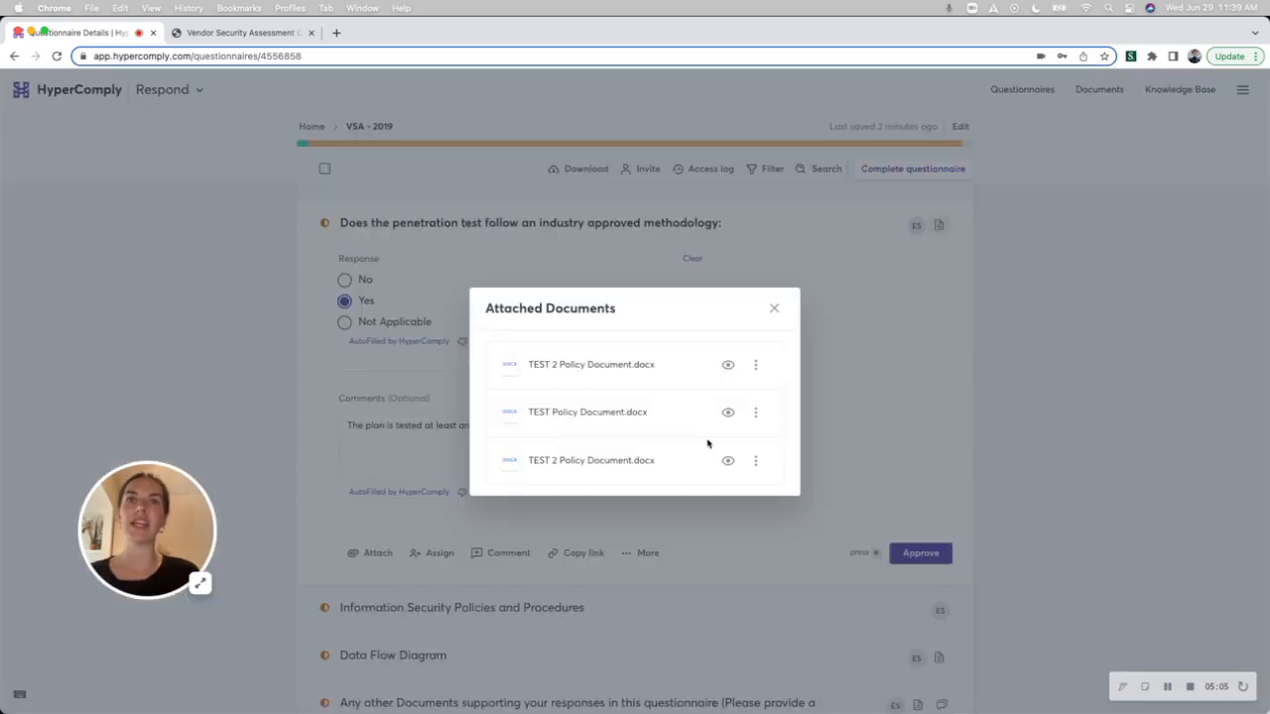
{"action": "left_click", "coordinate": [773, 312]}
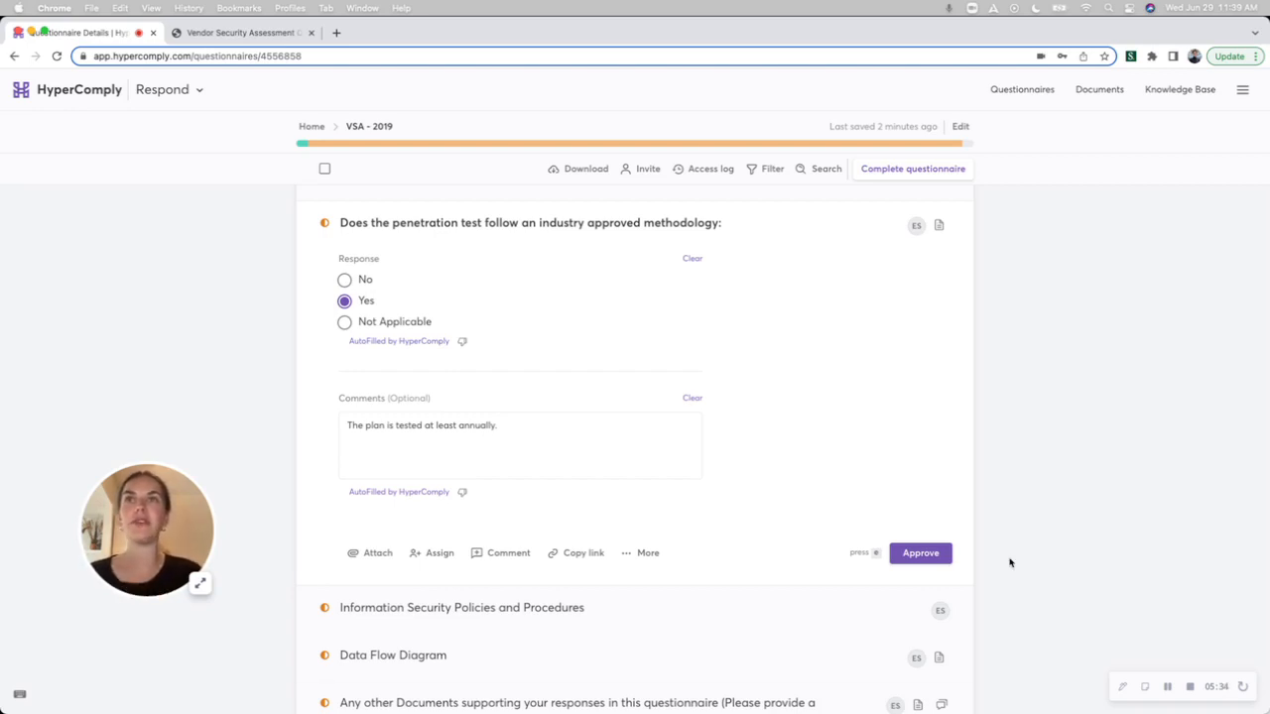
Switch to the Vendor Security Assessment Questionnaires page and look through the questions listed by the HyperComply extension.
{"action": "left_click", "coordinate": [254, 37]}
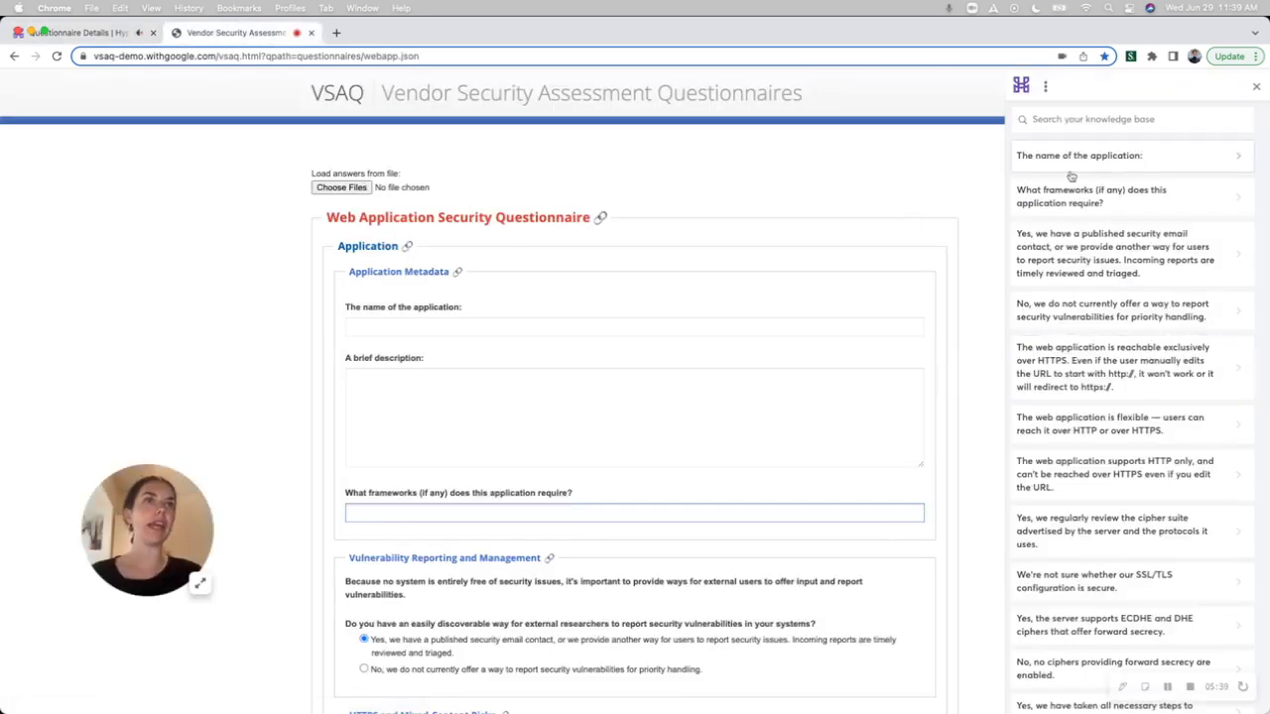
{"action": "scroll", "coordinate": [1120, 443], "scroll_direction": "down", "scroll_amount": 1}
{"action": "scroll", "coordinate": [1120, 443], "scroll_direction": "down", "scroll_amount": 3}
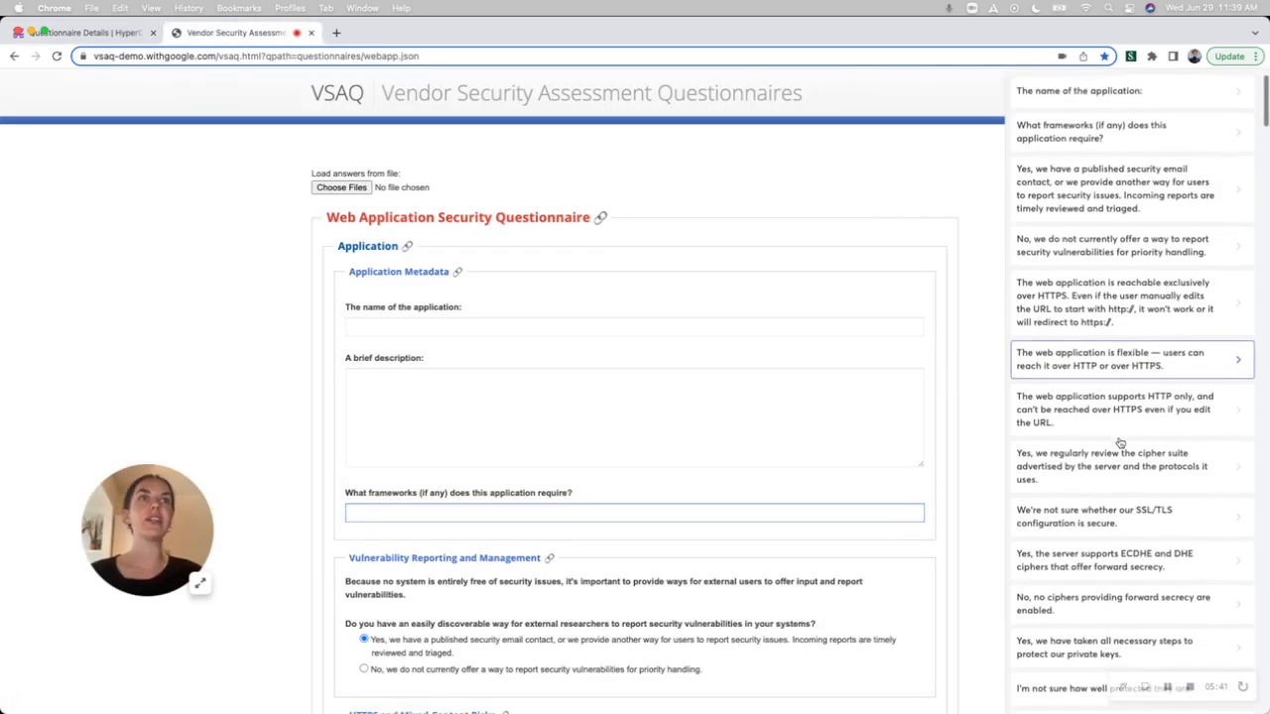
{"action": "scroll", "coordinate": [1120, 442], "scroll_direction": "up", "scroll_amount": 3}
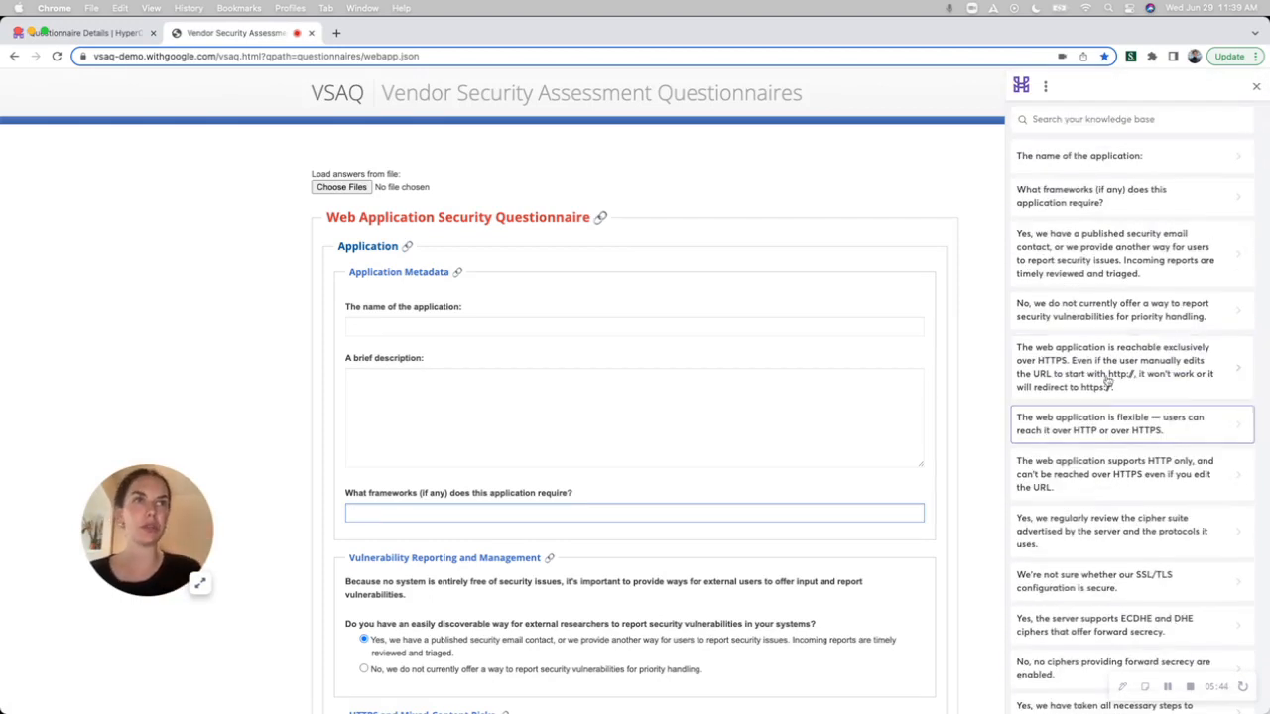
{"action": "scroll", "coordinate": [650, 526], "scroll_direction": "down", "scroll_amount": 3}
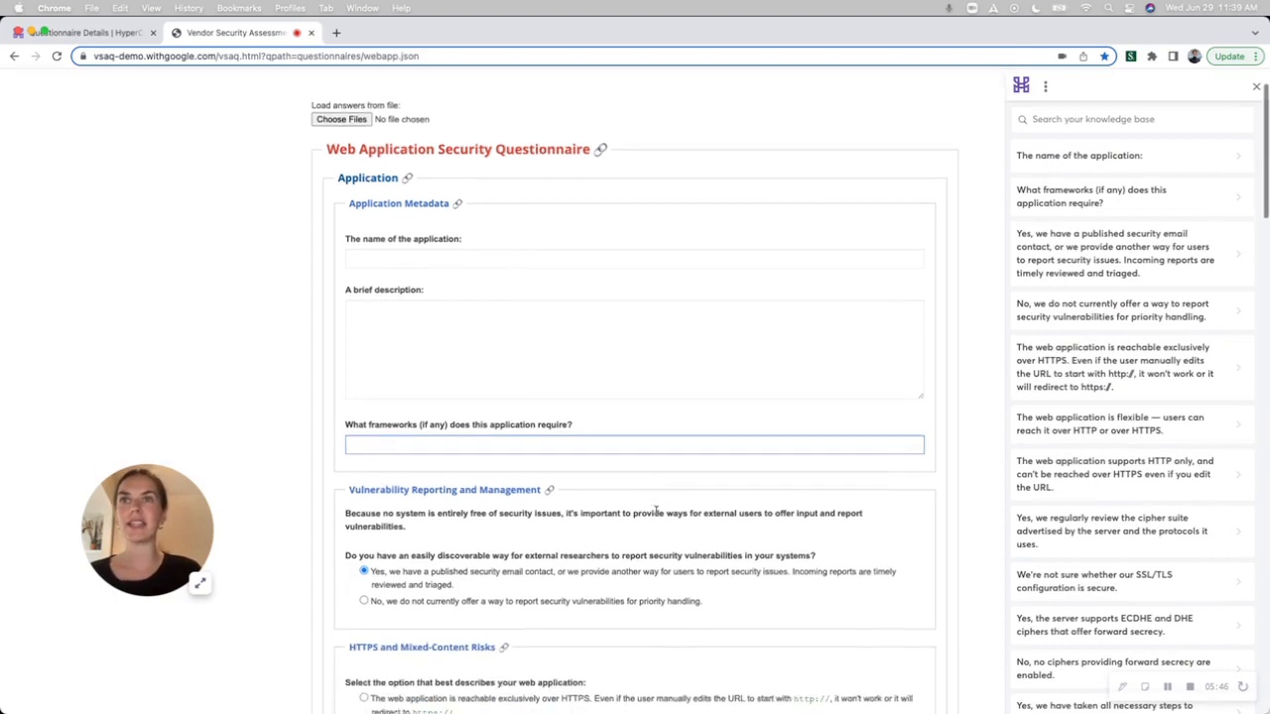
Insert the suggested answer "The application does not require any frameworks." into the required frameworks question and clear it again.
{"action": "left_click", "coordinate": [1028, 203]}
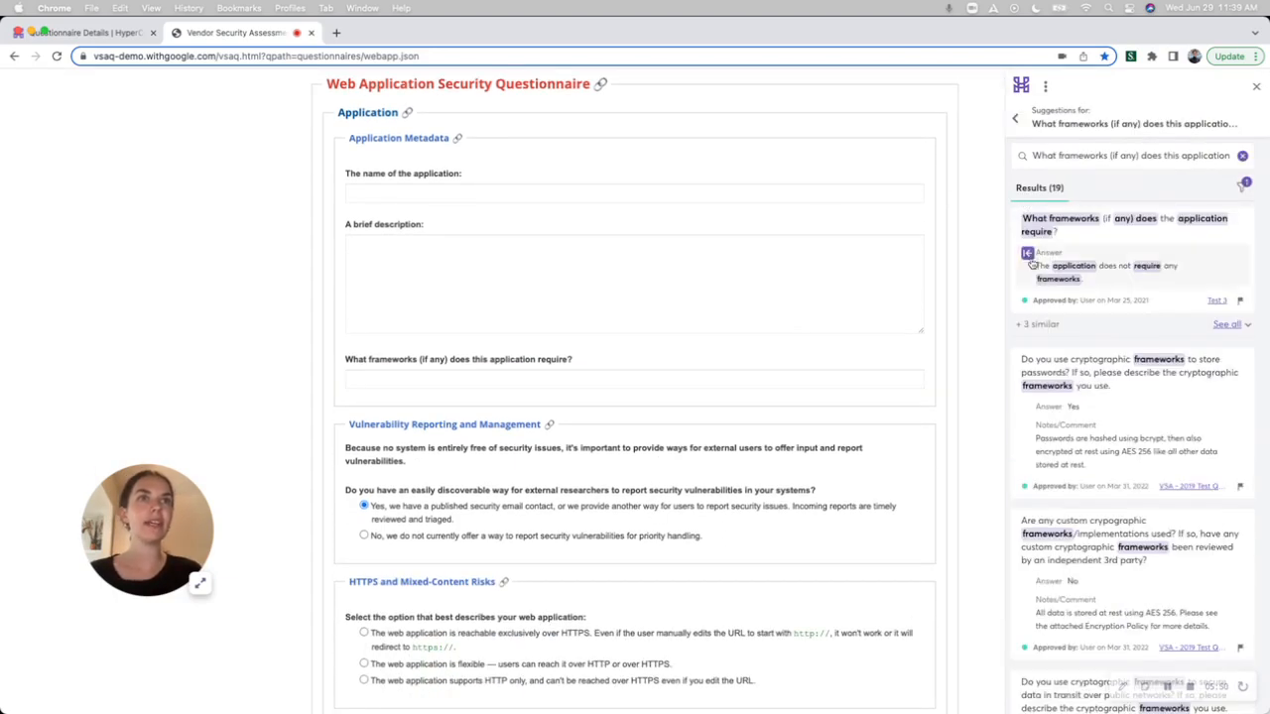
{"action": "left_click", "coordinate": [1036, 230]}
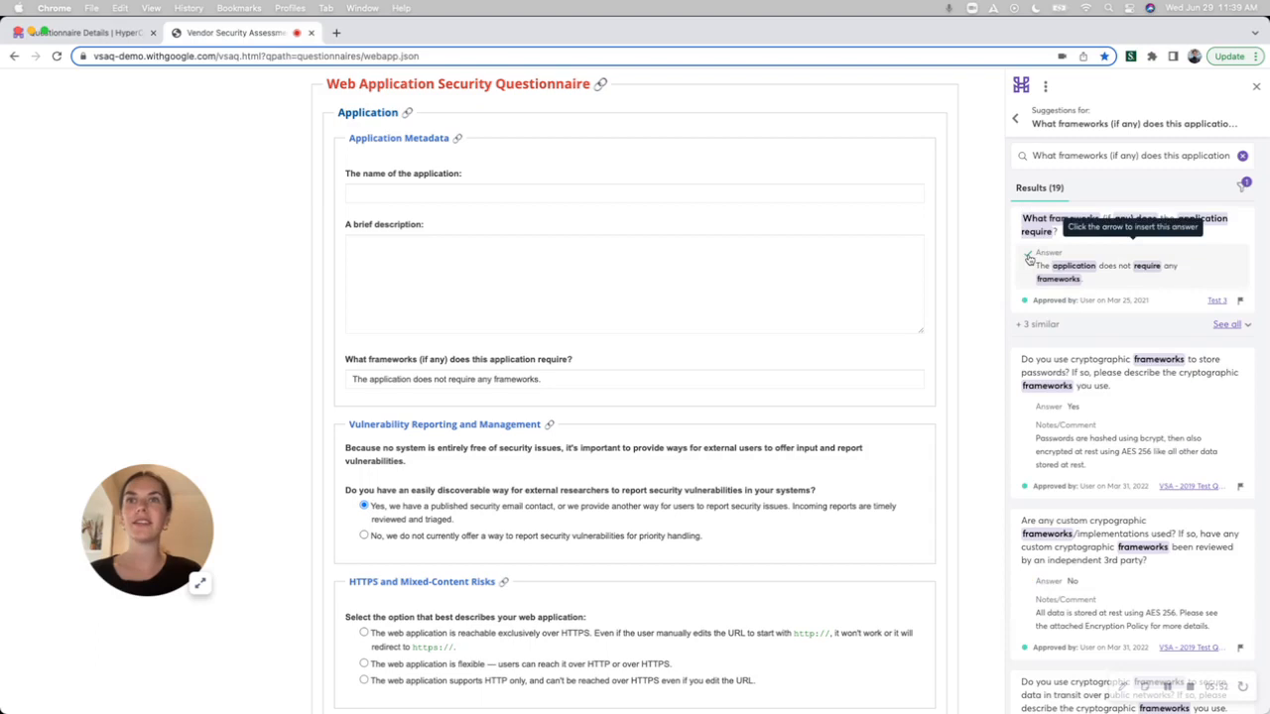
{"action": "triple_click", "coordinate": [444, 379]}
{"action": "key", "text": "super+c"}
{"action": "key", "text": "BackSpace"}
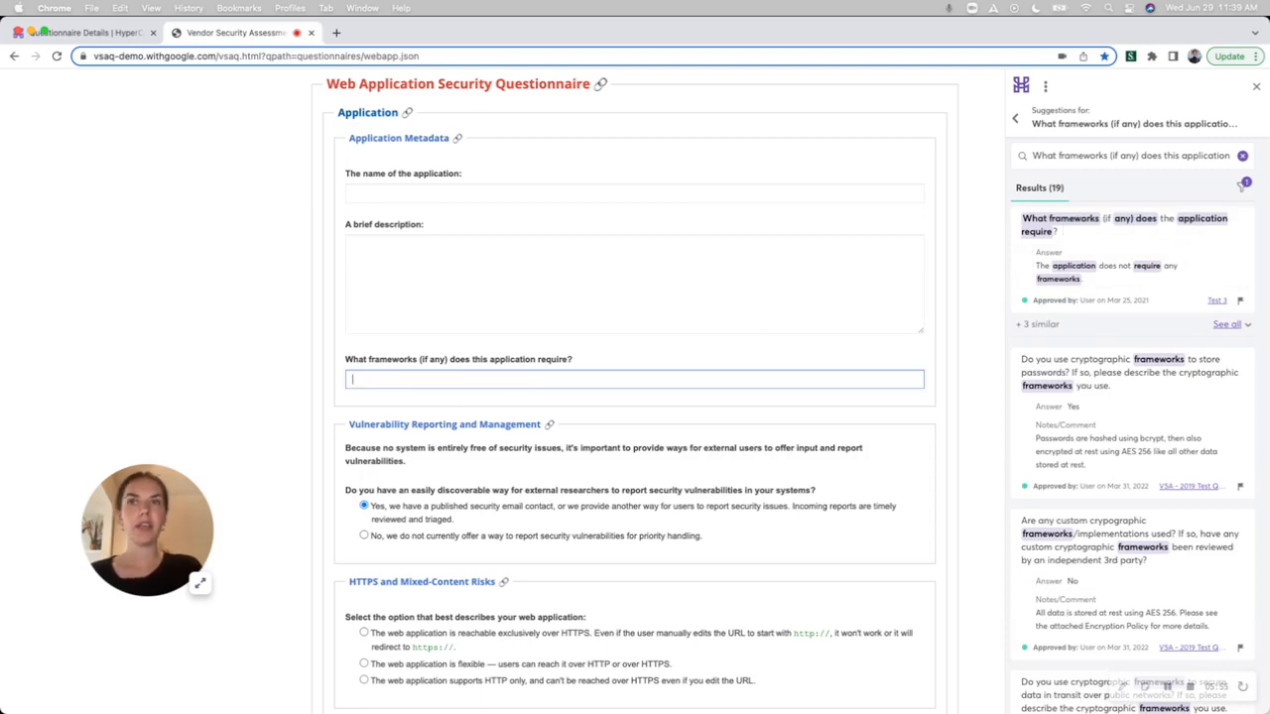
Look up the required frameworks question by its selected text and paste the copied knowledge base answer into its field.
{"action": "left_click", "coordinate": [1016, 118]}
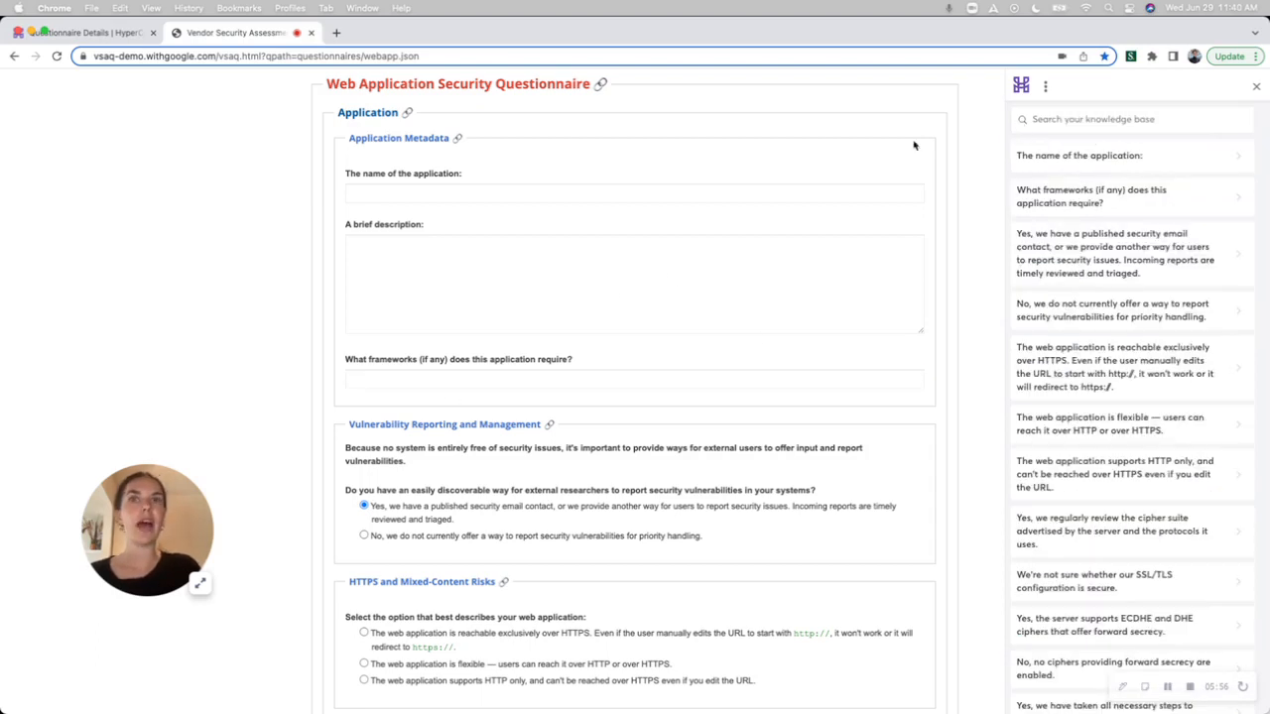
{"action": "triple_click", "coordinate": [467, 360]}
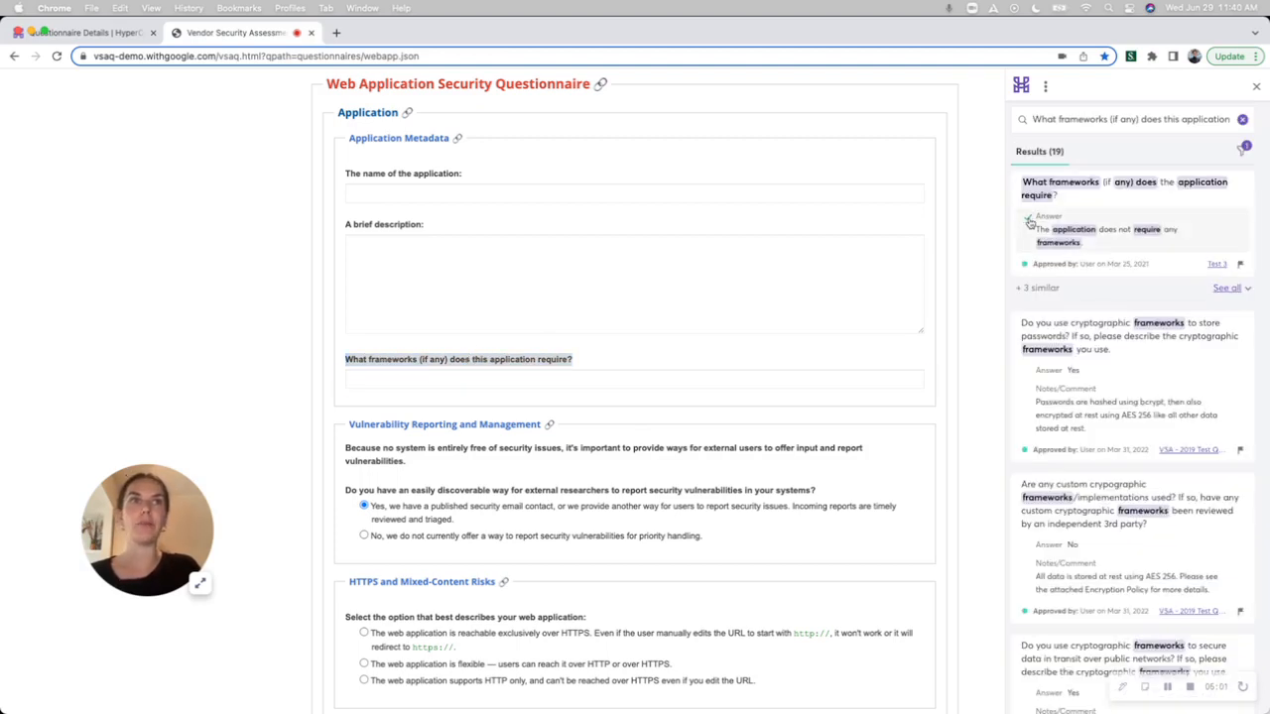
{"action": "left_click", "coordinate": [600, 380]}
{"action": "key", "text": "super+v"}
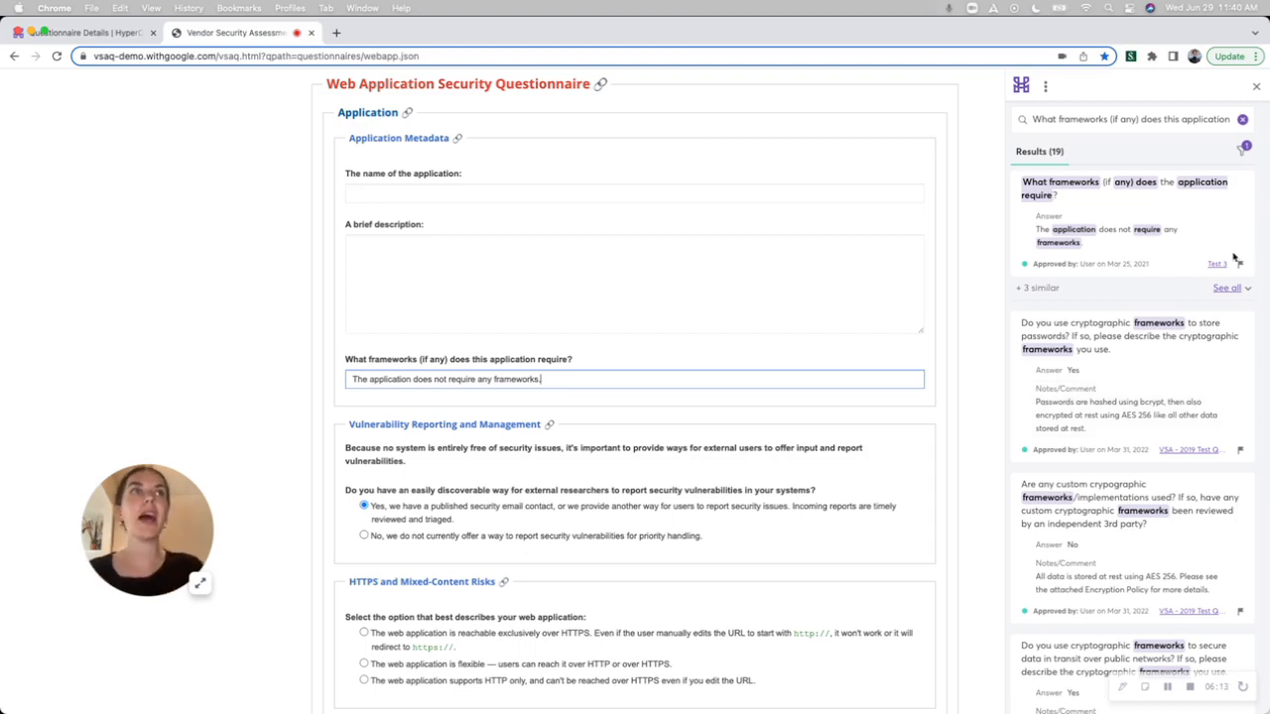
Close the HyperComply extension and delete the pasted answer from the required frameworks question.
{"action": "left_click", "coordinate": [1258, 91]}
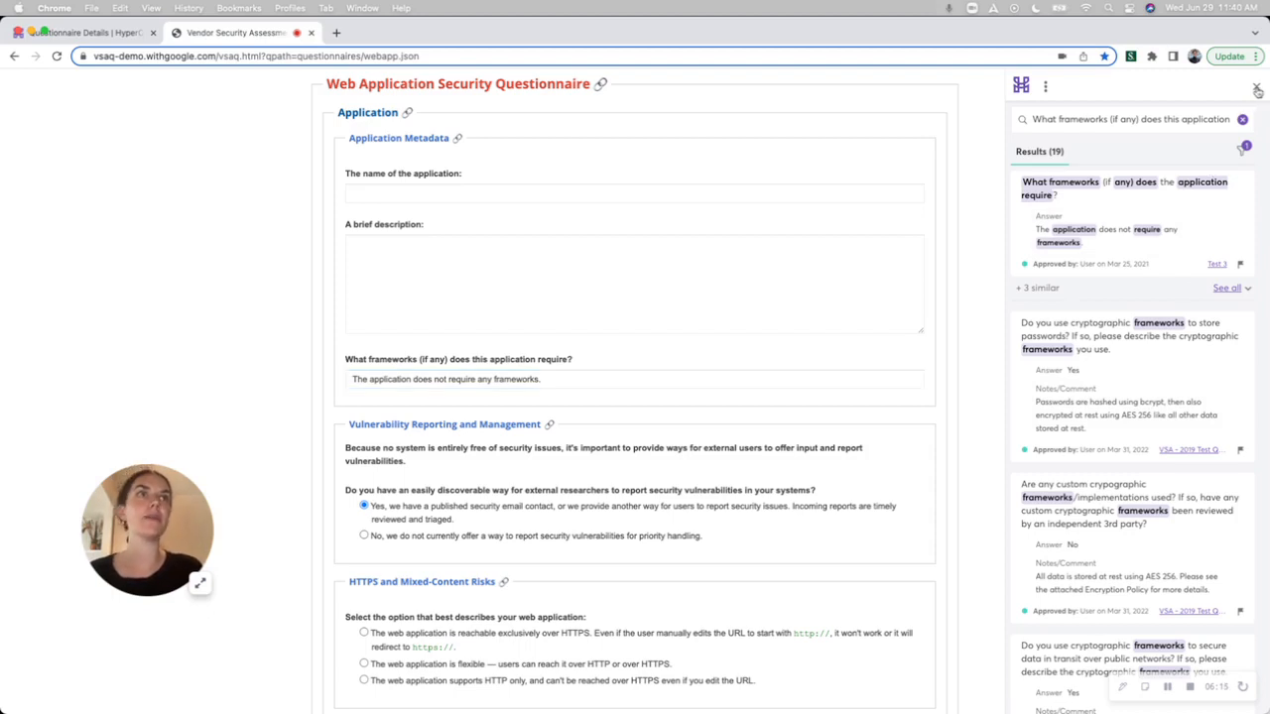
{"action": "triple_click", "coordinate": [504, 380]}
{"action": "key", "text": "BackSpace"}
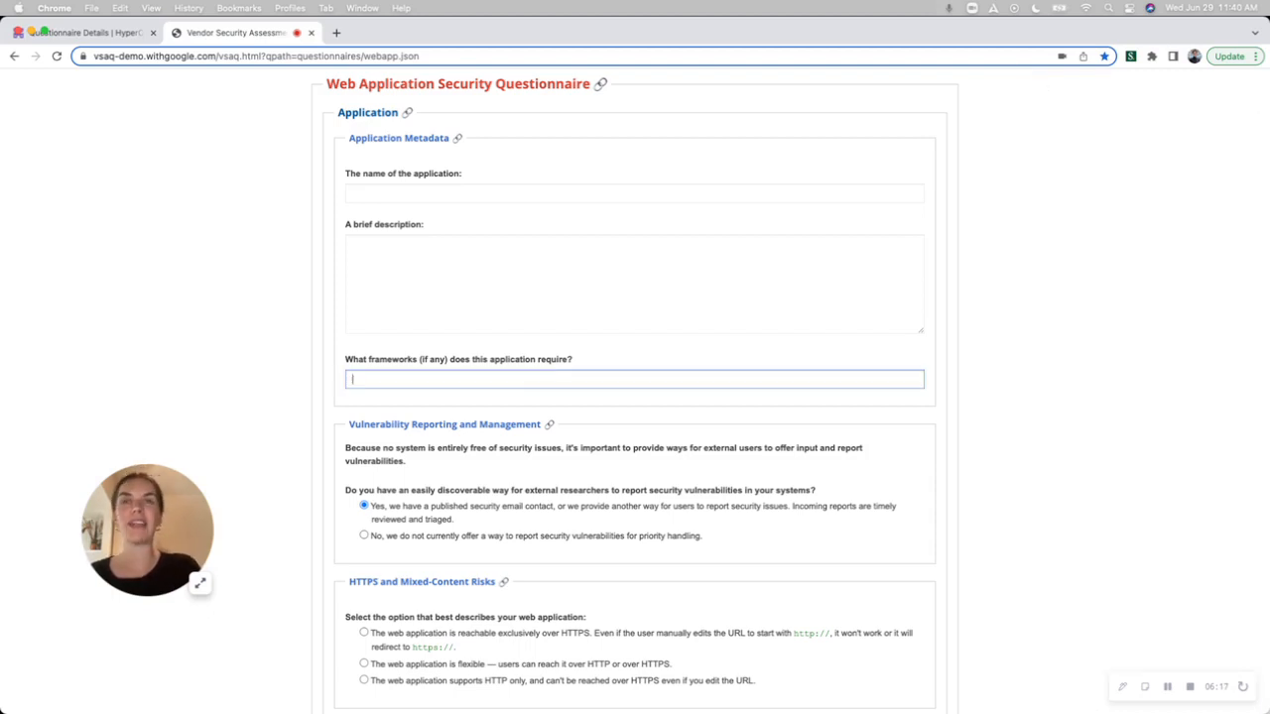
Return to the VSA - 2019 questionnaire in HyperComply and look over the questions following the penetration test methodology one.
{"action": "scroll", "coordinate": [635, 391], "scroll_direction": "up", "scroll_amount": 1}
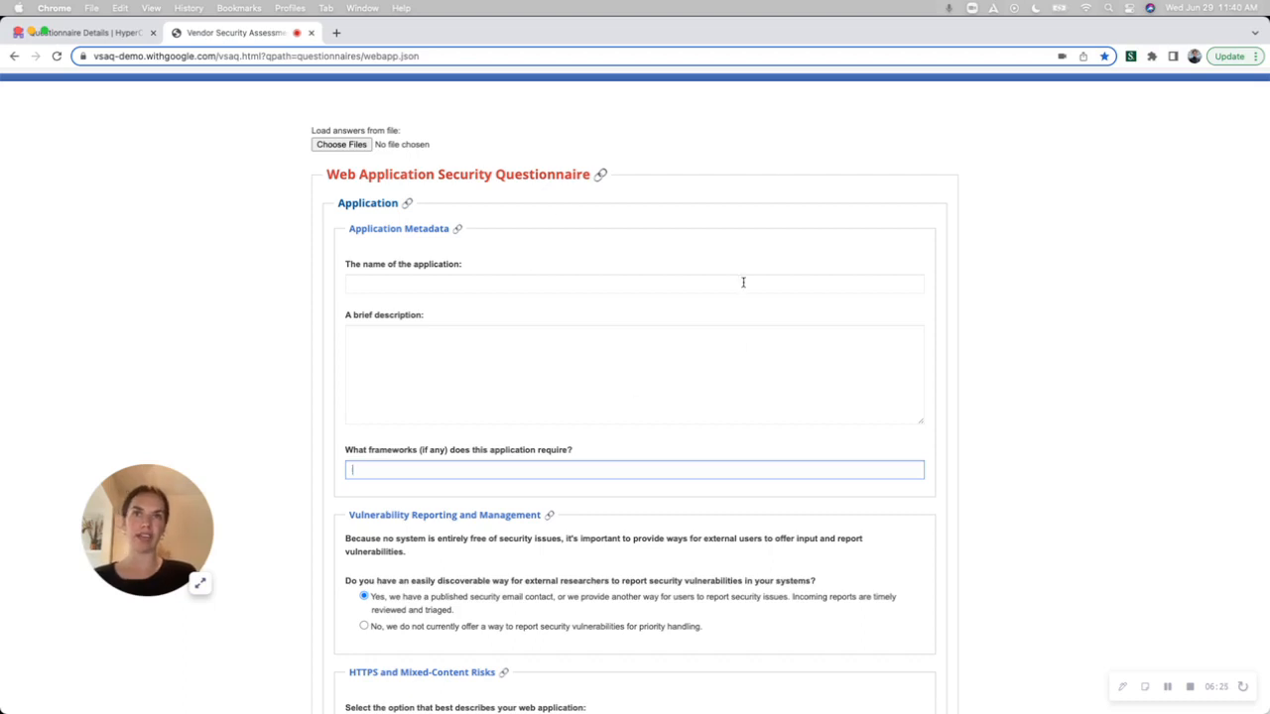
{"action": "scroll", "coordinate": [719, 284], "scroll_direction": "down", "scroll_amount": 1}
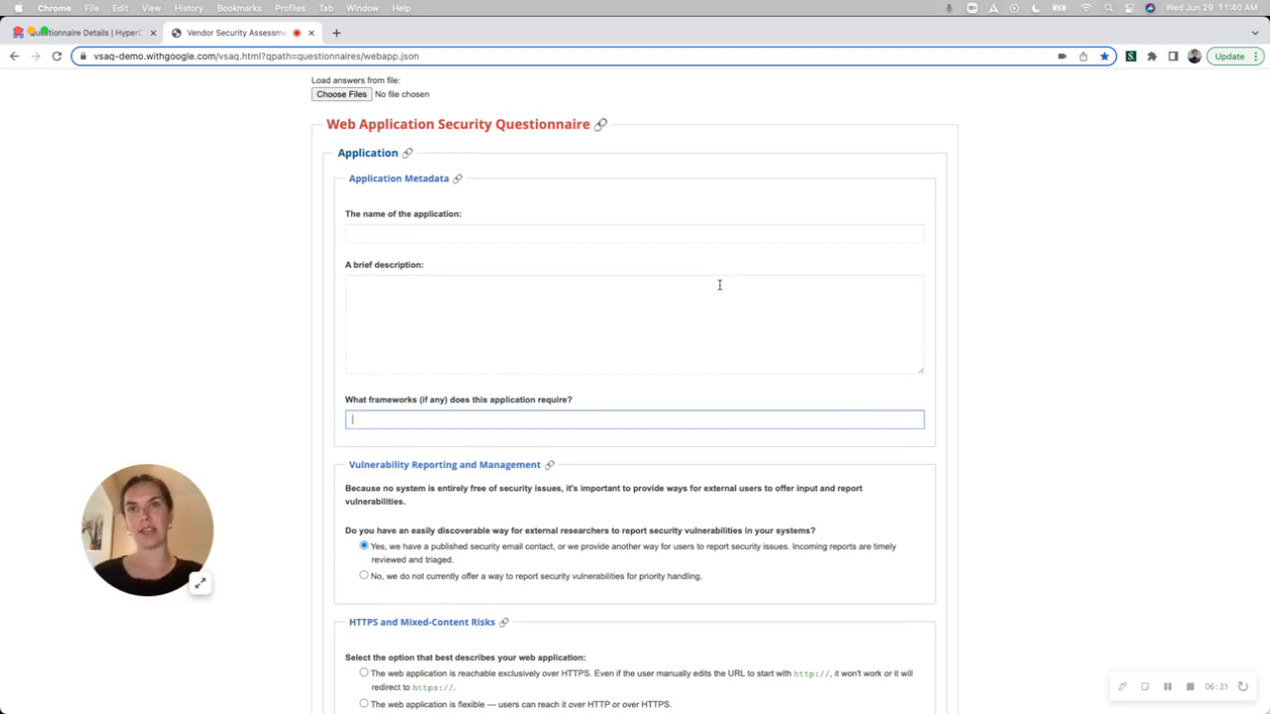
{"action": "scroll", "coordinate": [719, 284], "scroll_direction": "down", "scroll_amount": 3}
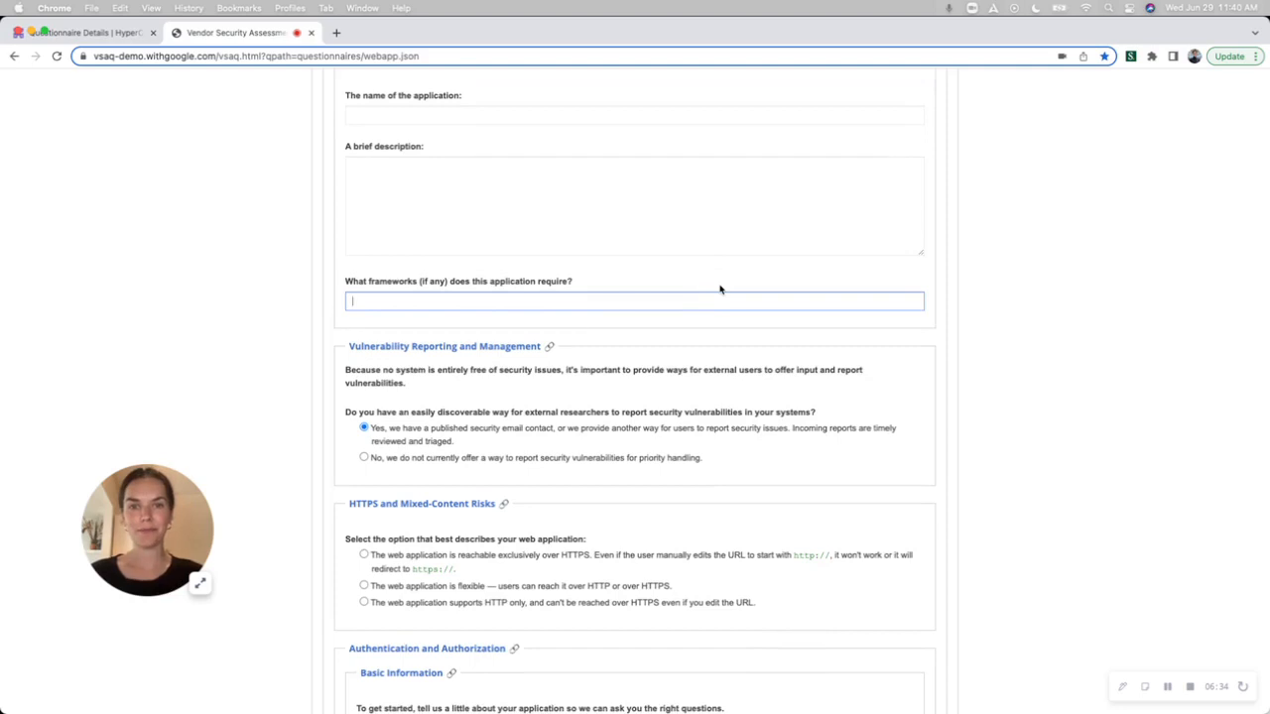
{"action": "left_click", "coordinate": [120, 34]}
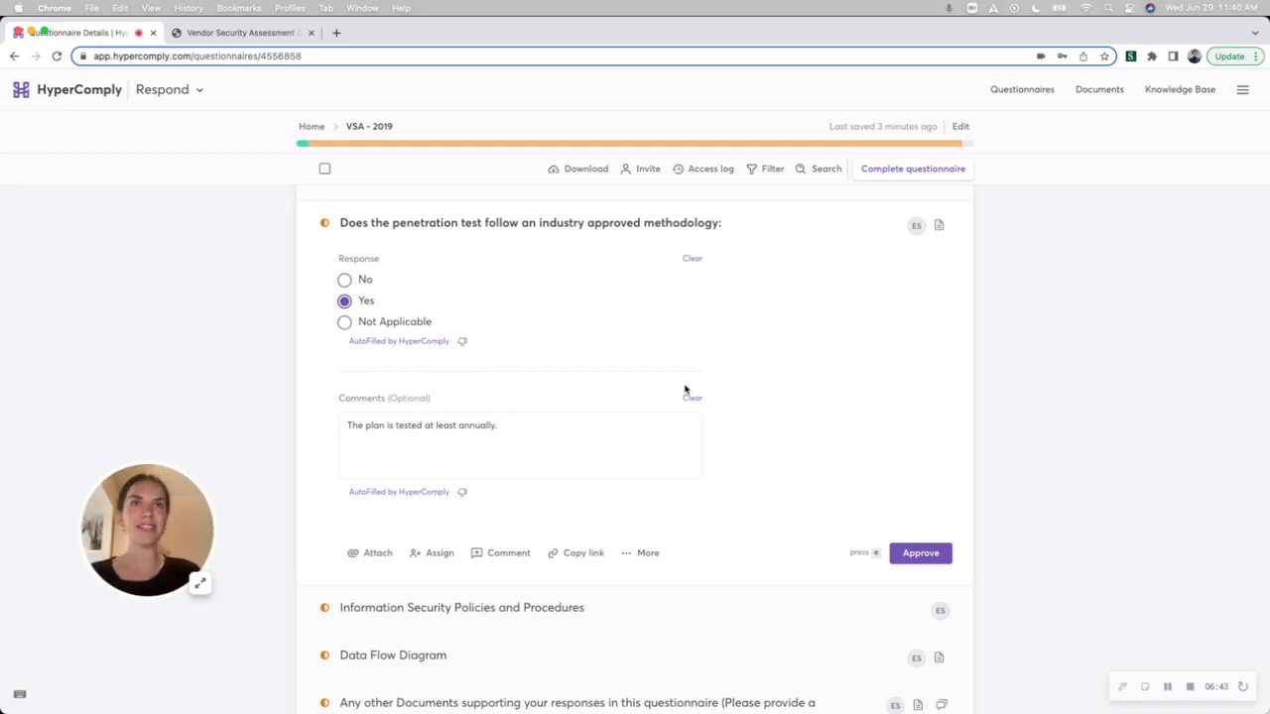
{"action": "scroll", "coordinate": [684, 390], "scroll_direction": "down", "scroll_amount": 5}
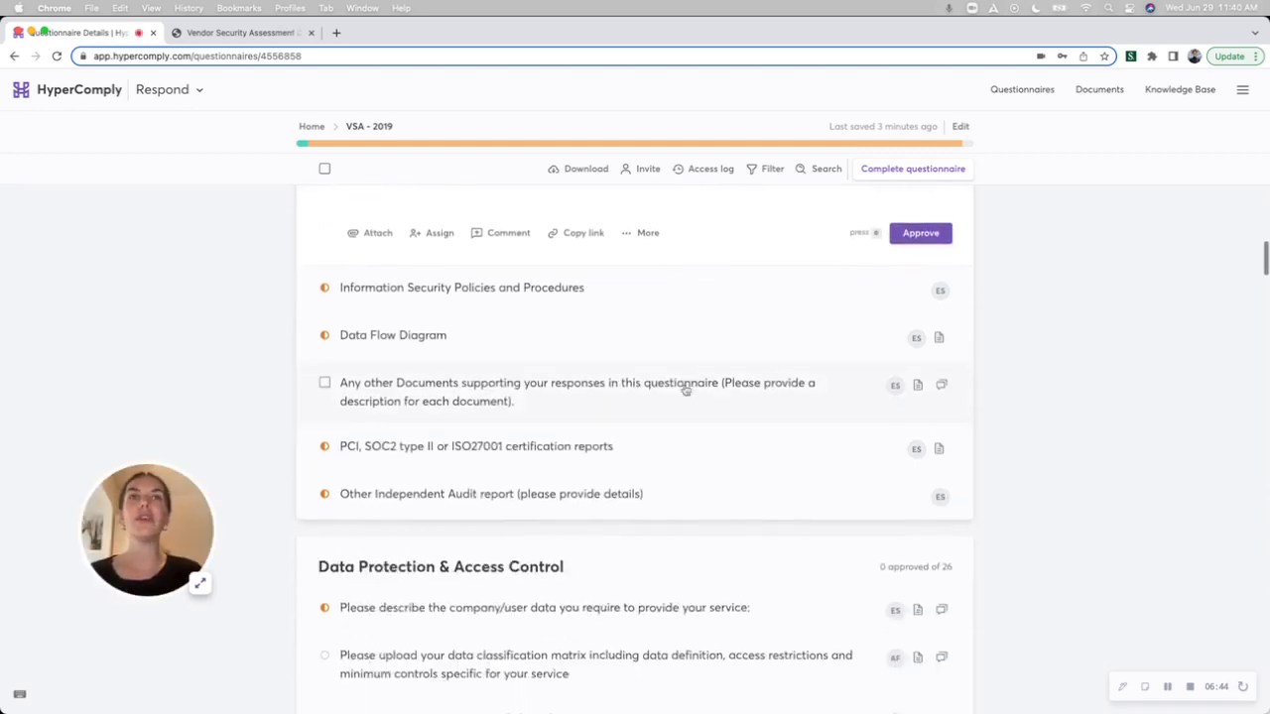